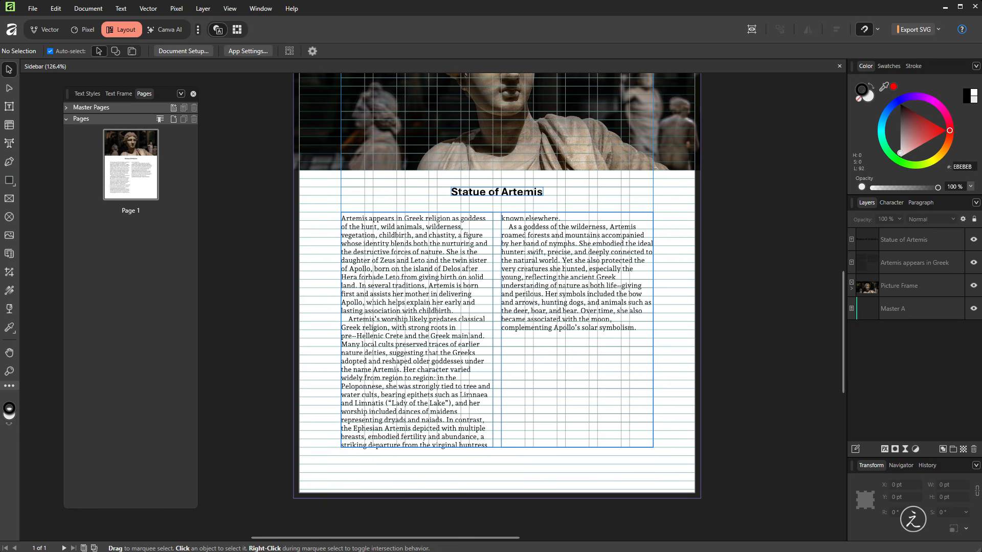
# - Switch to the Notepad window and copy the museum article's body text without its heading line
pyautogui.hotkey('alt', 'Tab')
pyautogui.moveTo(225, 320); pyautogui.dragTo(32, 151)
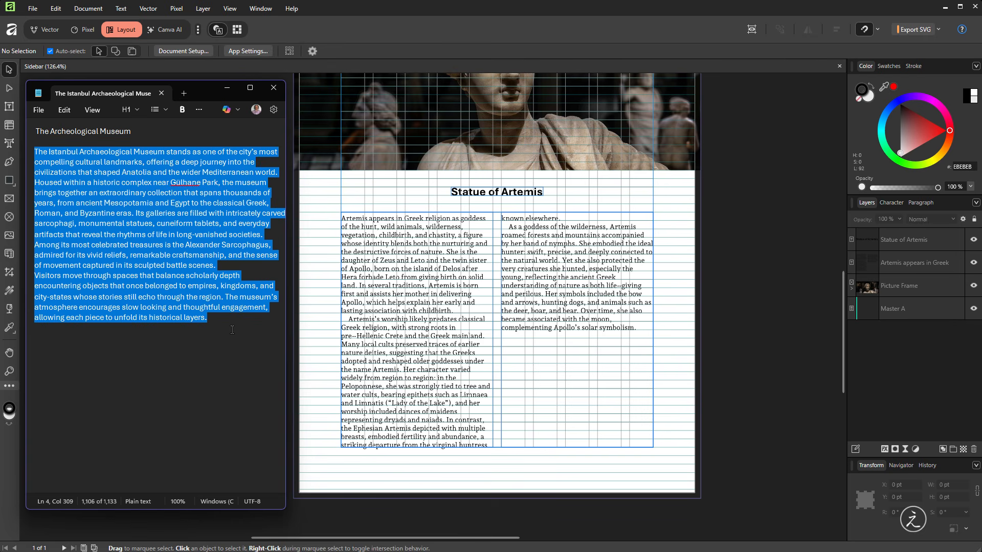
pyautogui.click(309, 333)
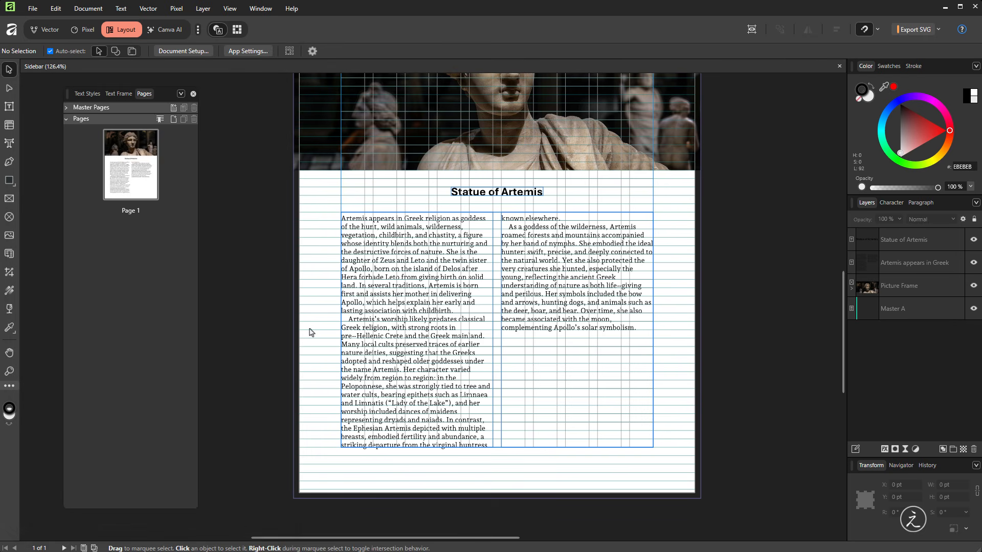
# - Paste the museum text into a new text frame over the article's lower part, fitted between the margins at about 483 × 104 pt
pyautogui.click(10, 107)
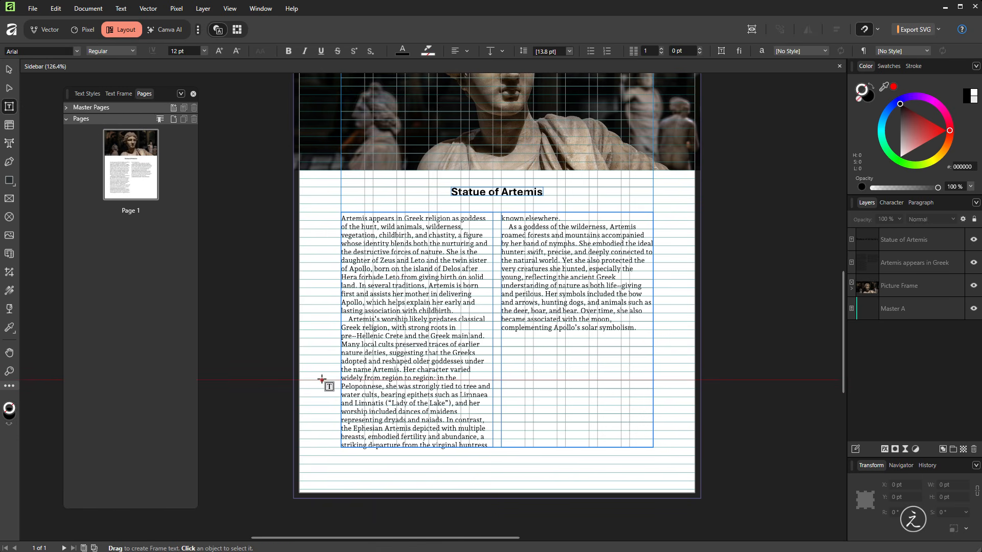
pyautogui.moveTo(322, 379); pyautogui.dragTo(651, 448)
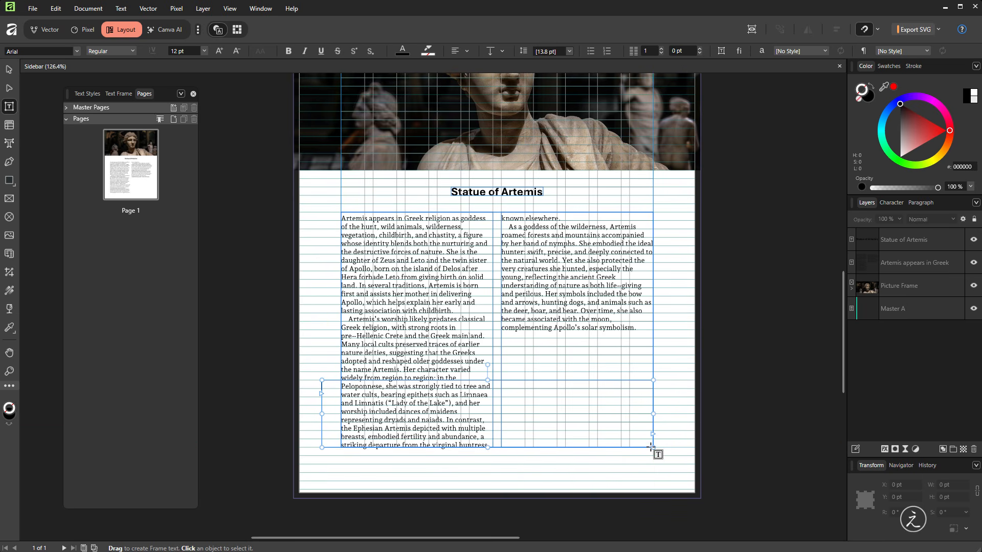
pyautogui.hotkey('ctrl', 'v')
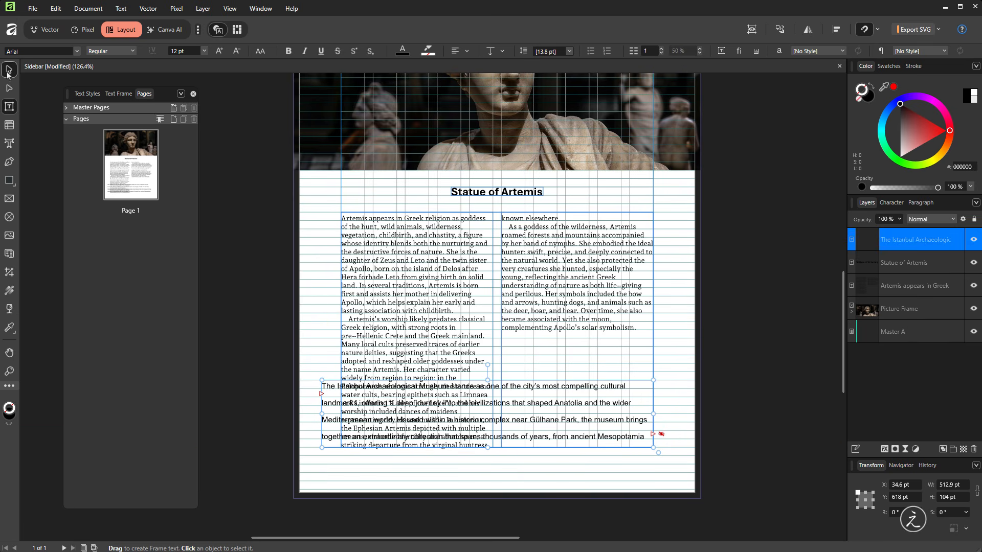
pyautogui.click(9, 69)
pyautogui.moveTo(320, 415); pyautogui.dragTo(342, 405)
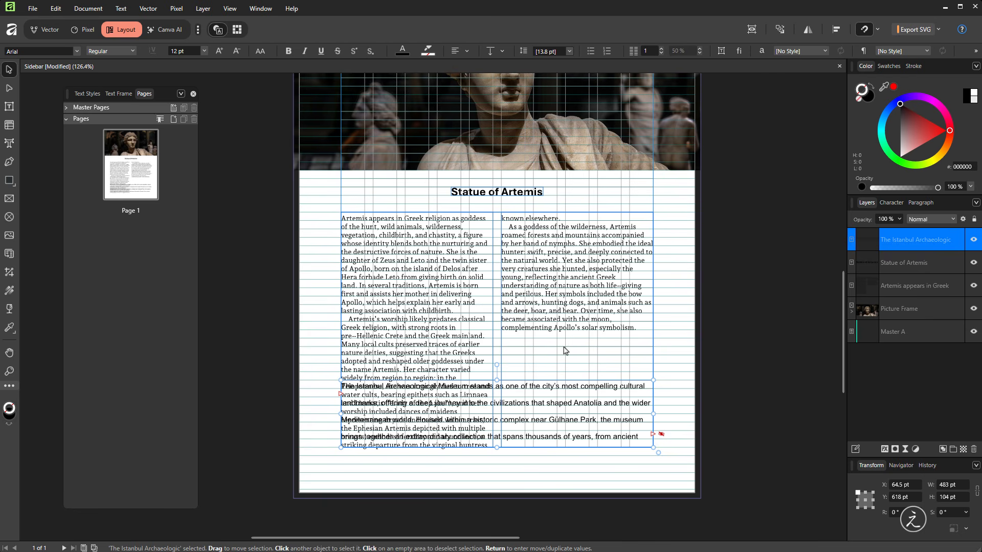
# - Set the museum text frame's text wrap style to Jump
pyautogui.click(126, 8)
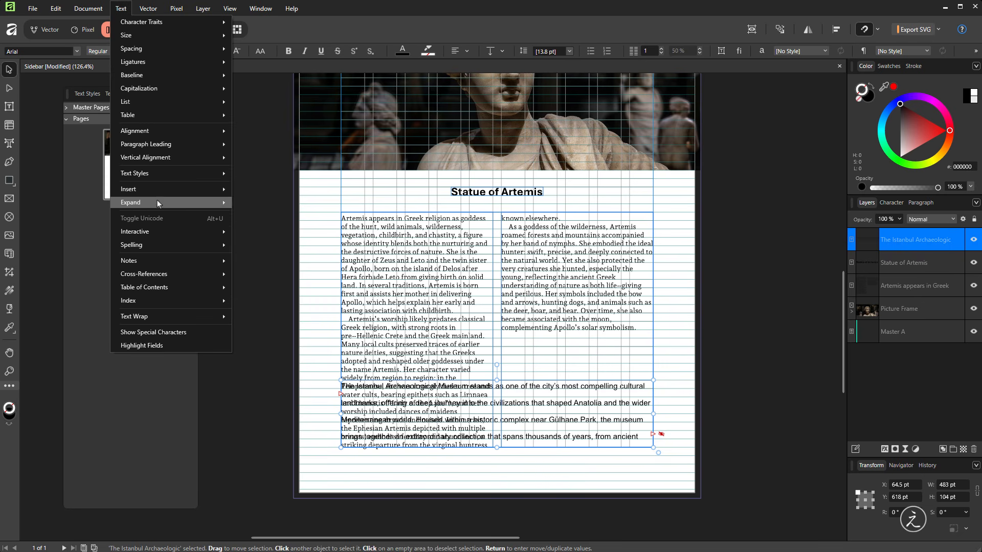
pyautogui.moveTo(173, 314)
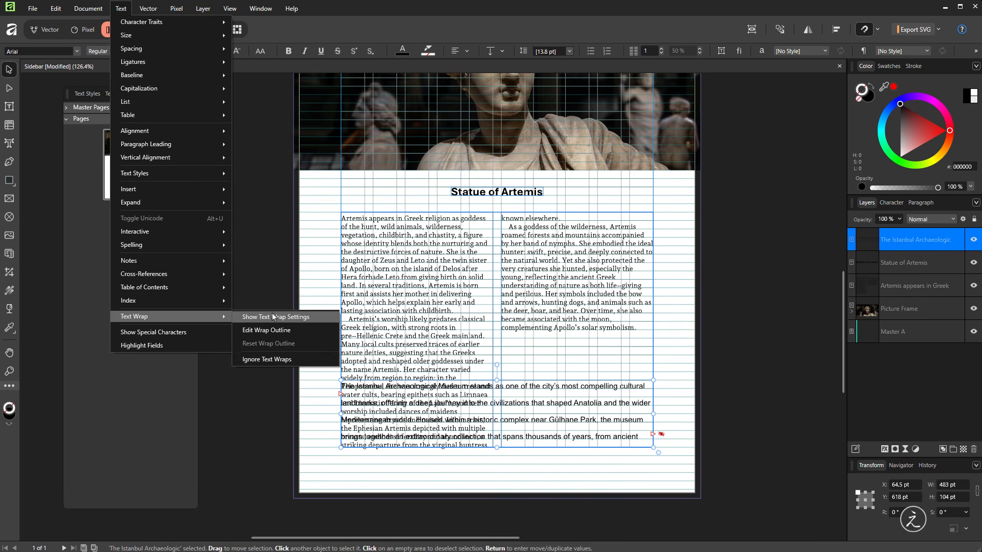
pyautogui.click(319, 320)
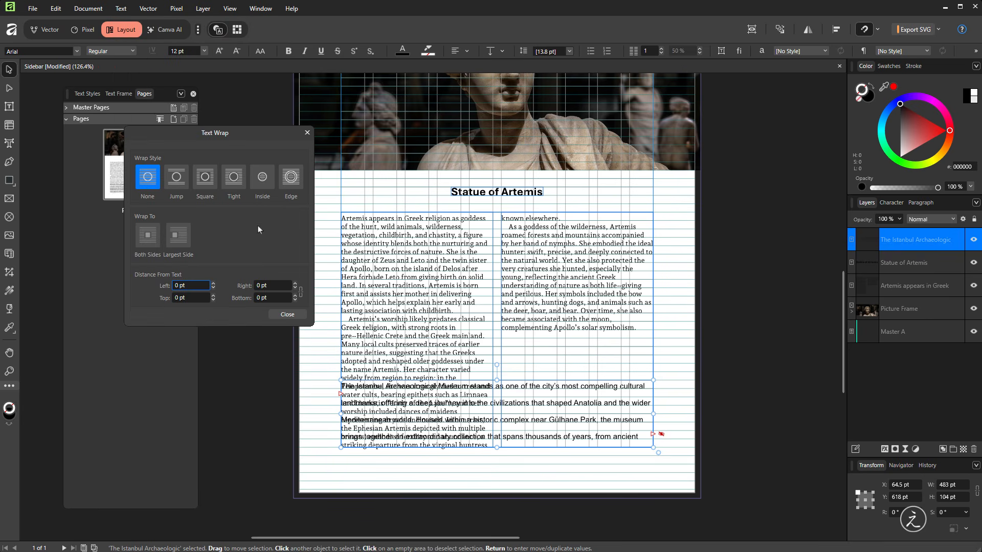
pyautogui.click(177, 179)
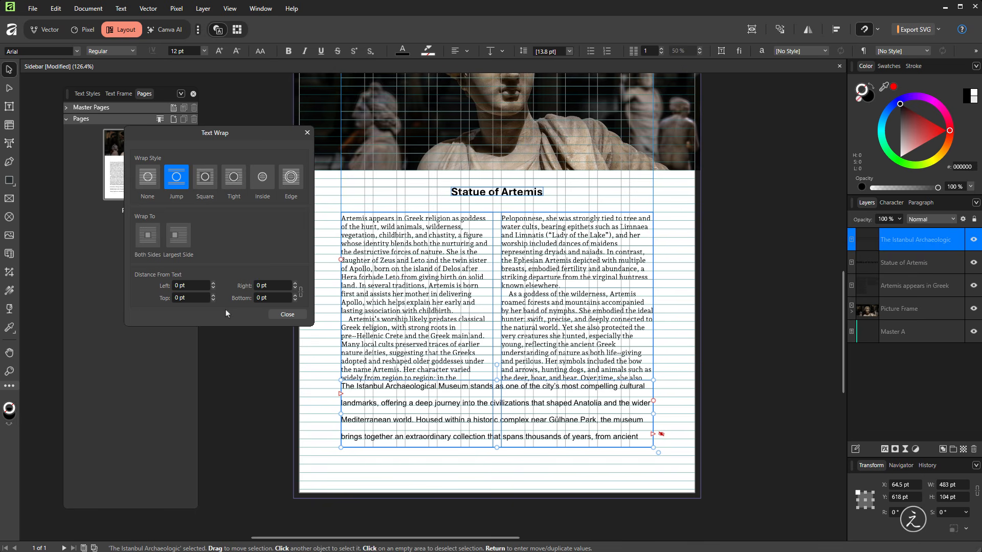
pyautogui.click(282, 314)
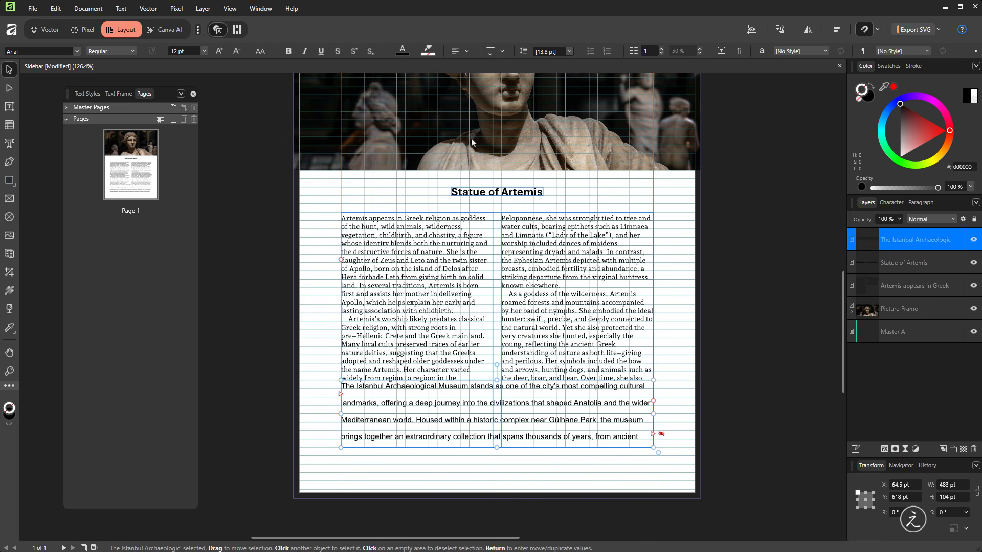
# - Show the text frame settings and divide the museum text frame into three columns
pyautogui.click(124, 94)
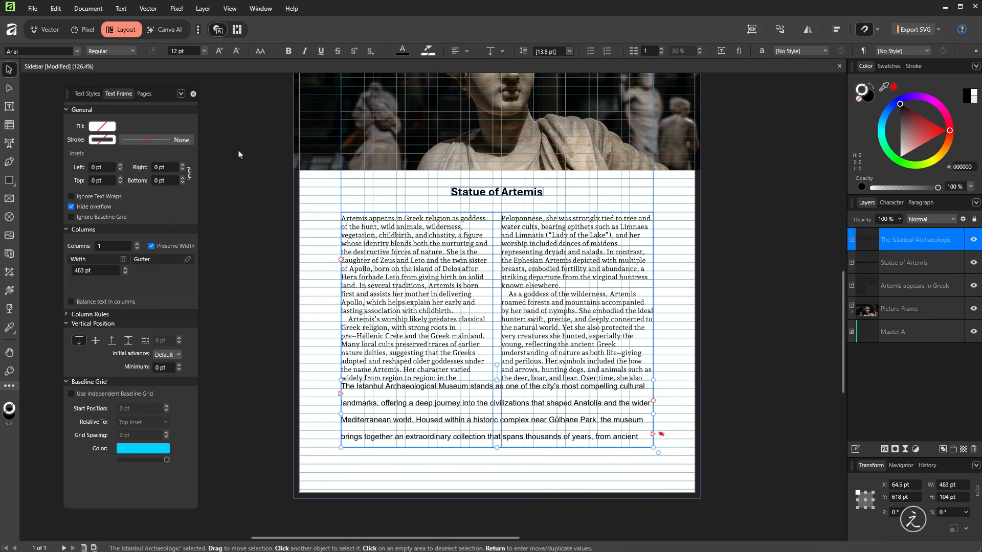
pyautogui.click(261, 8)
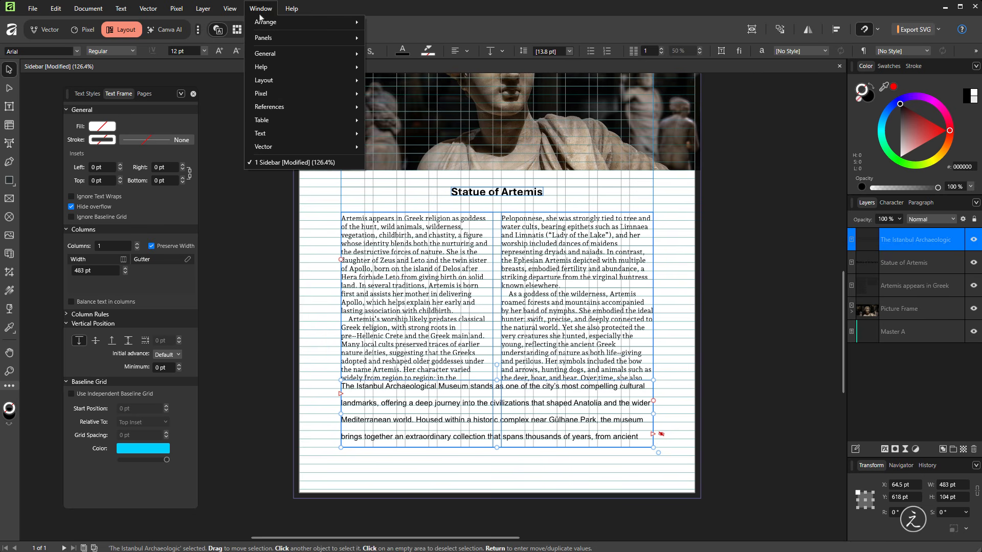
pyautogui.moveTo(294, 133)
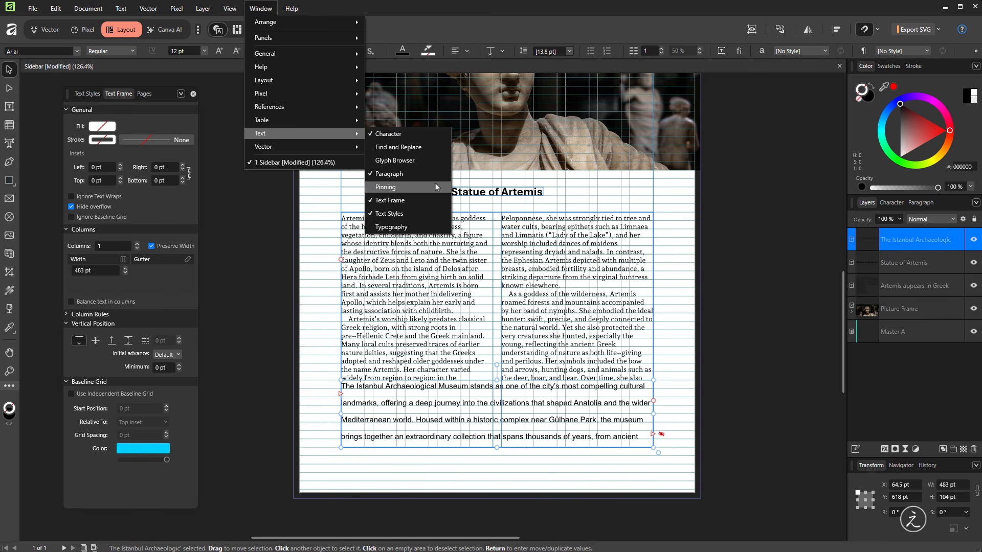
pyautogui.click(245, 279)
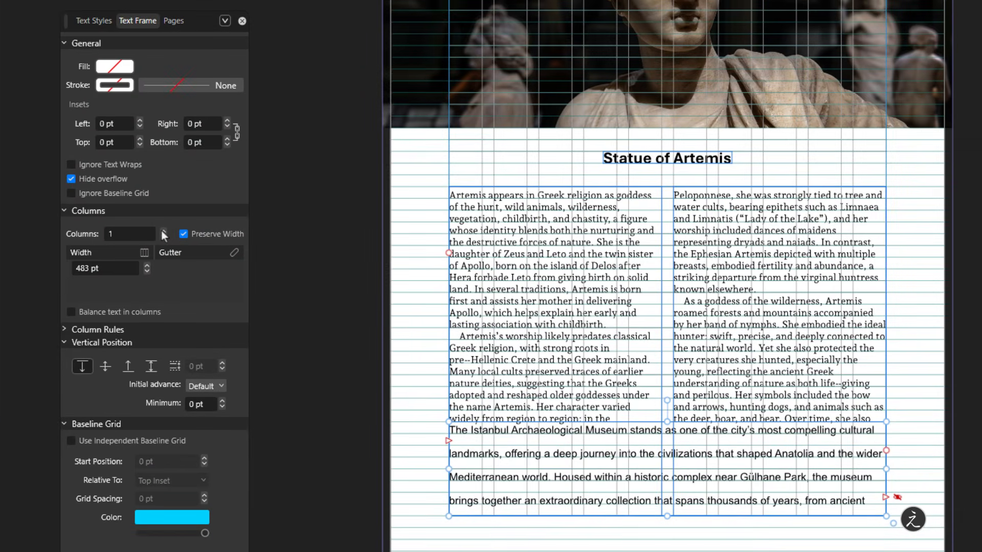
pyautogui.click(162, 231)
pyautogui.click(163, 231)
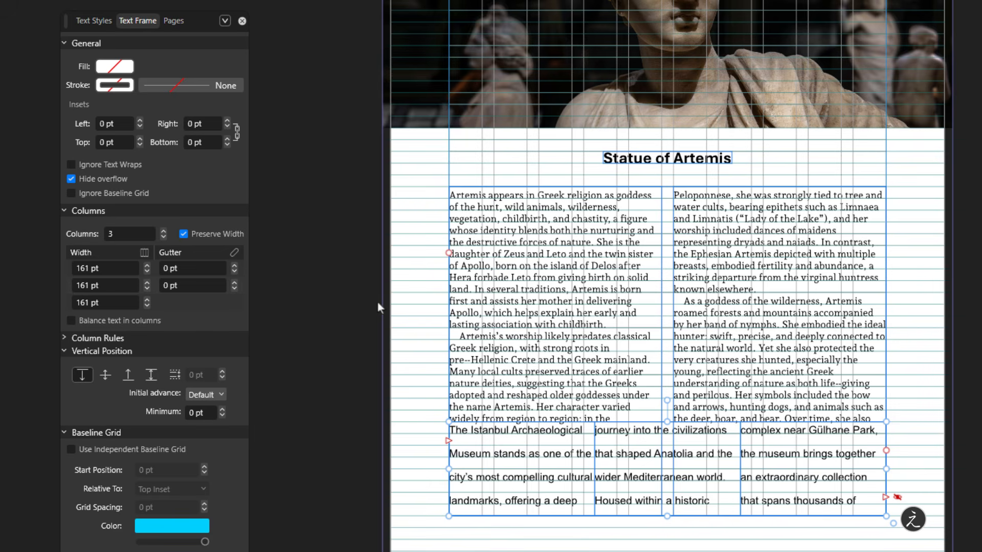
# - Check the article frame's column gutter, and set both gutters of the museum text frame to 10 pt
pyautogui.click(771, 313)
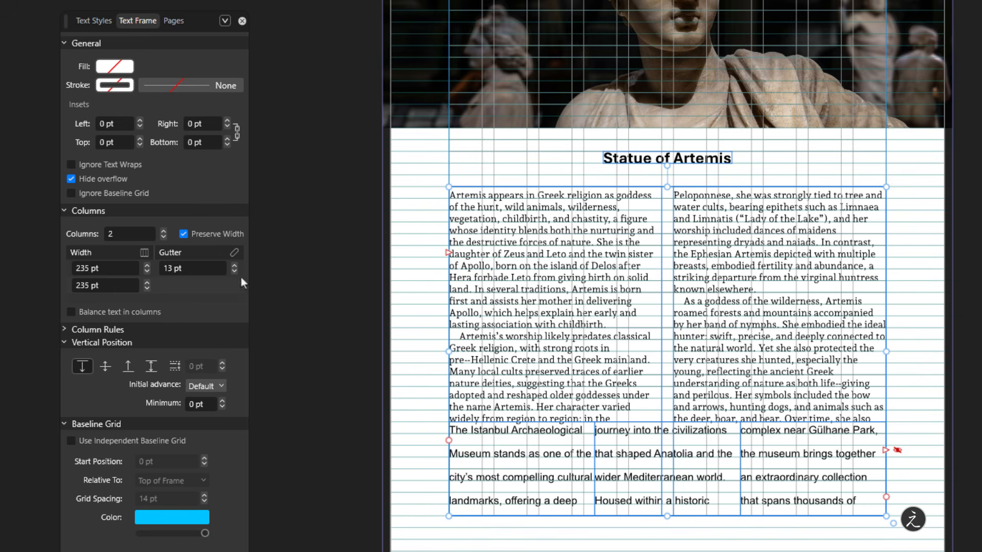
pyautogui.click(509, 458)
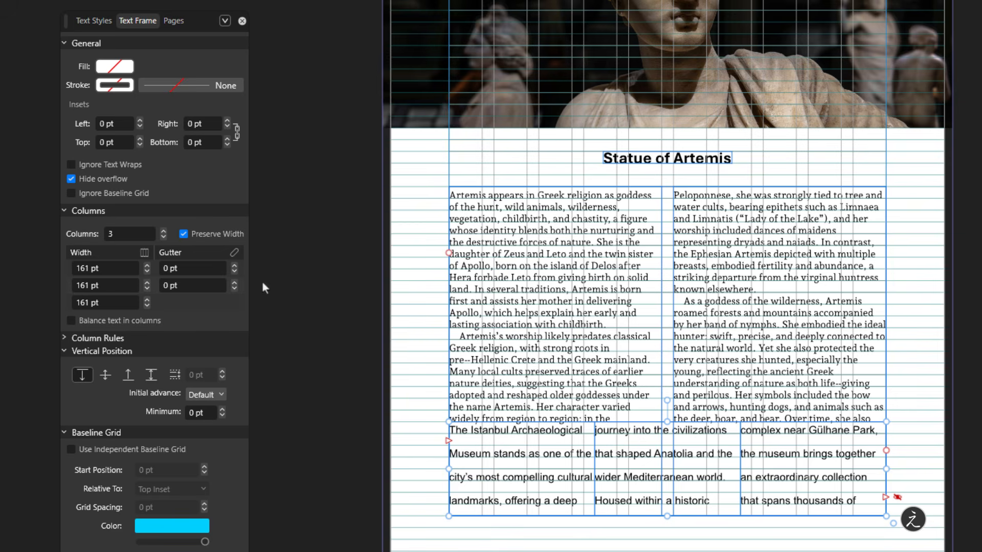
pyautogui.click(234, 266)
pyautogui.click(235, 266)
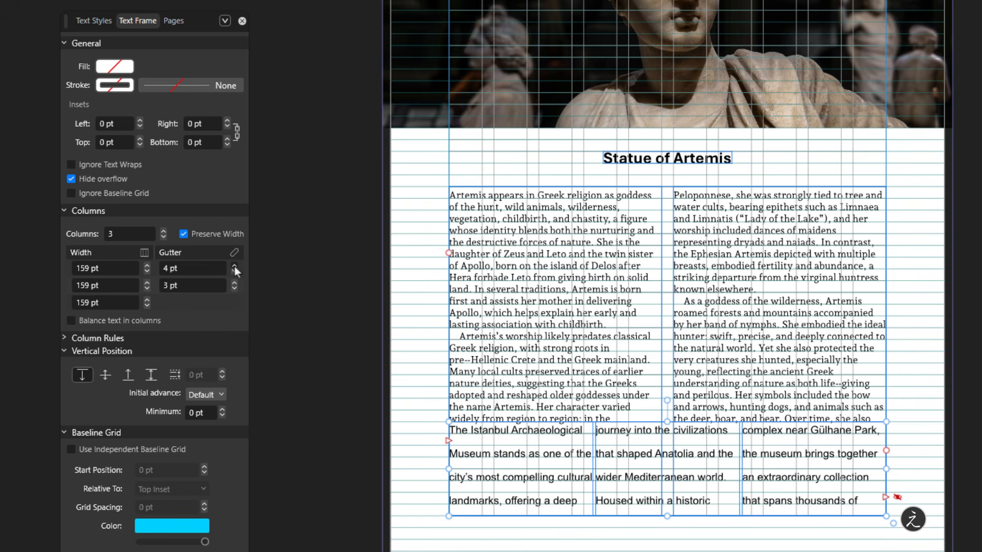
pyautogui.click(234, 266)
pyautogui.click(234, 266)
pyautogui.click(234, 266)
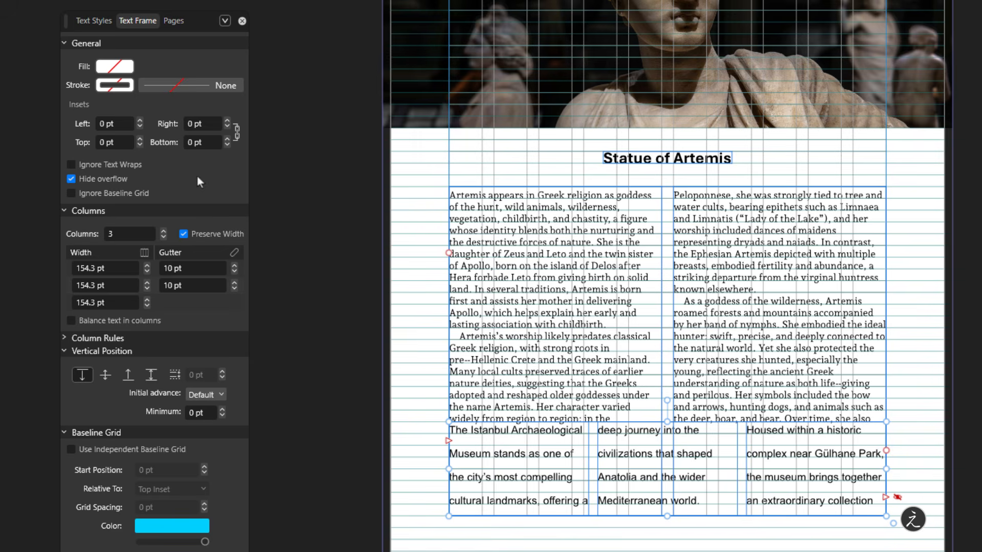
# - Set the museum text frame's insets to 10 pt on all four sides
pyautogui.click(140, 121)
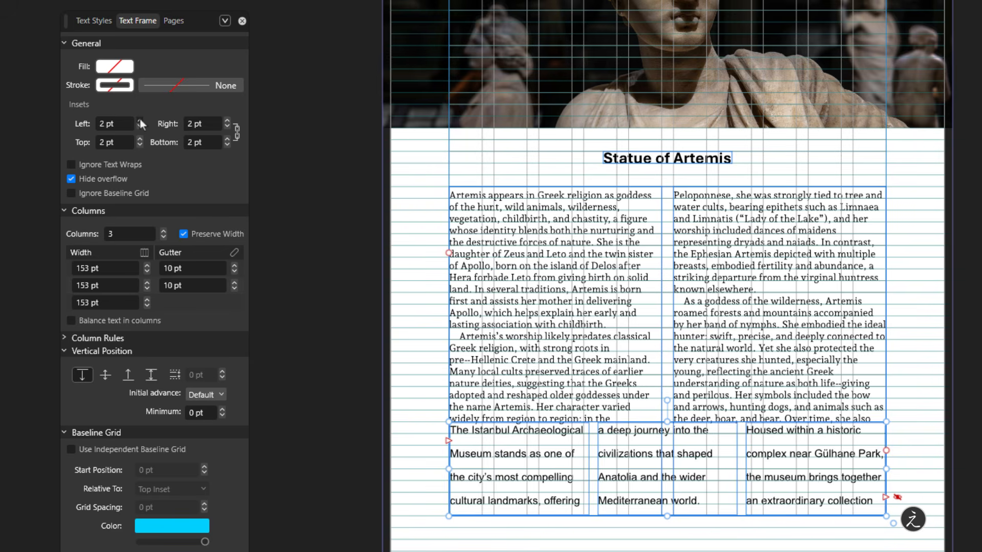
pyautogui.click(140, 121)
pyautogui.click(140, 121)
pyautogui.click(140, 121)
pyautogui.click(140, 121)
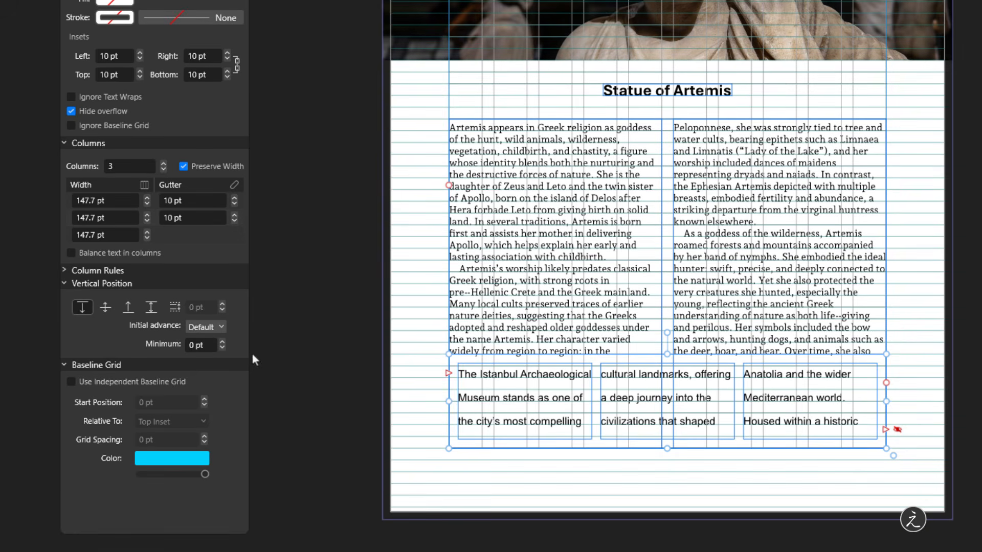
# - Give the museum text frame an independent baseline grid relative to Top Inset with 10 pt spacing, and deselect the frame
pyautogui.click(71, 381)
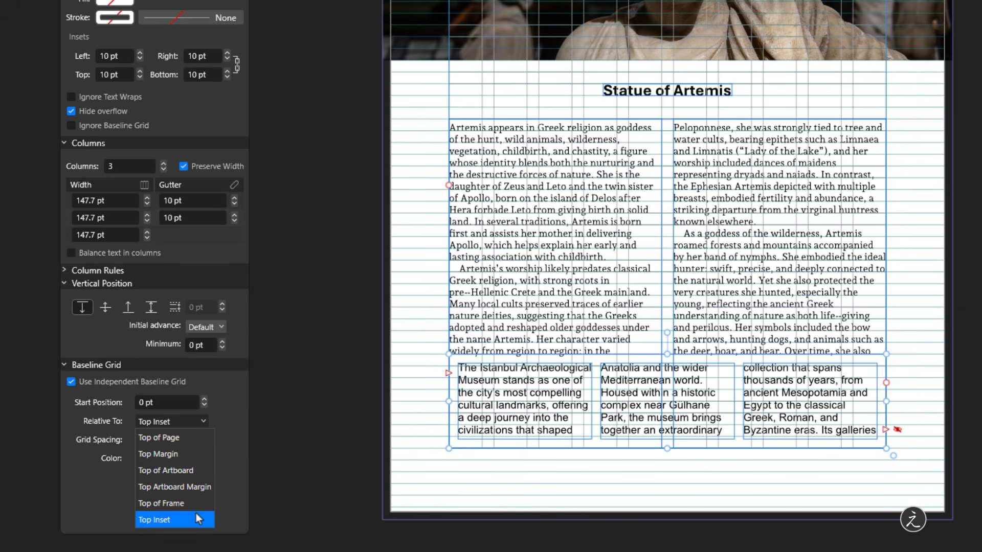
pyautogui.click(195, 516)
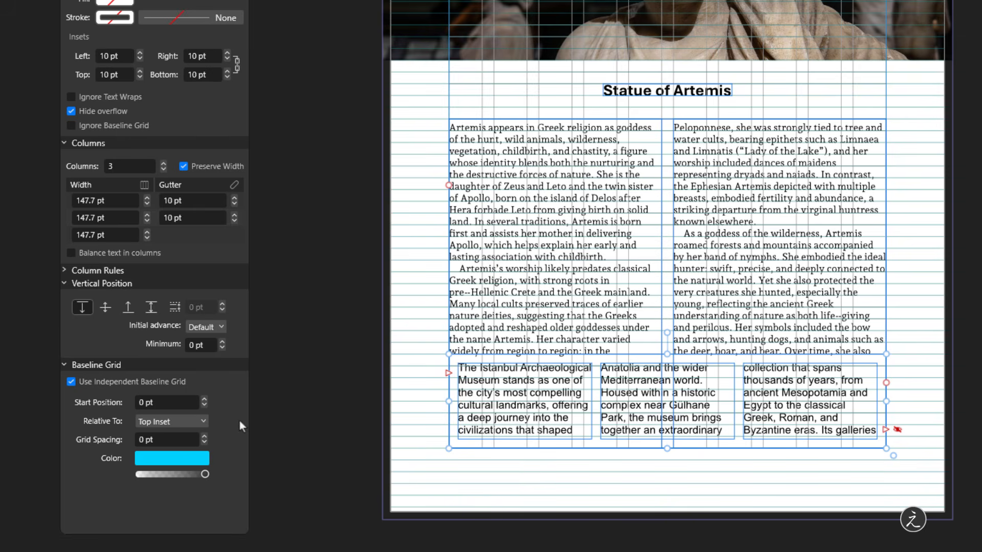
pyautogui.click(204, 436)
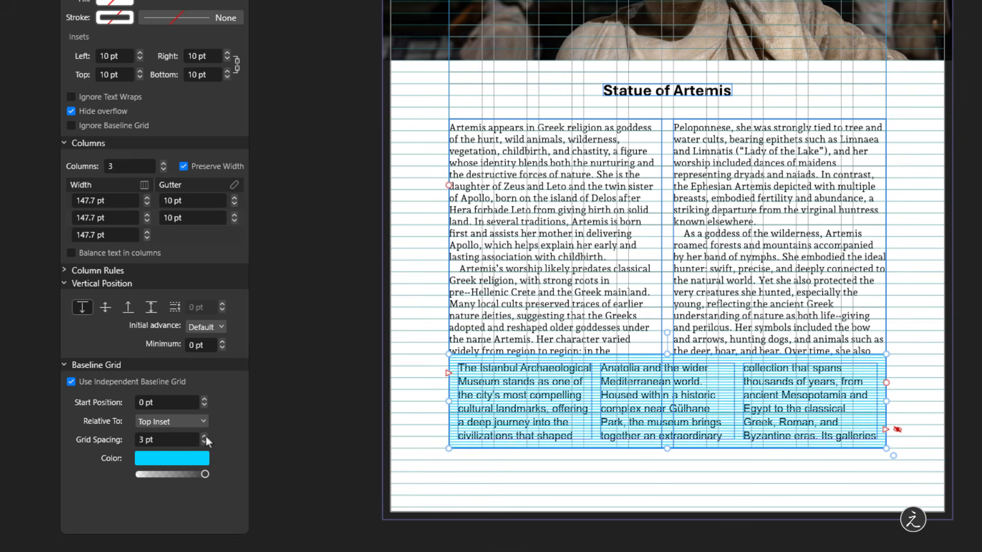
pyautogui.click(205, 436)
pyautogui.click(204, 437)
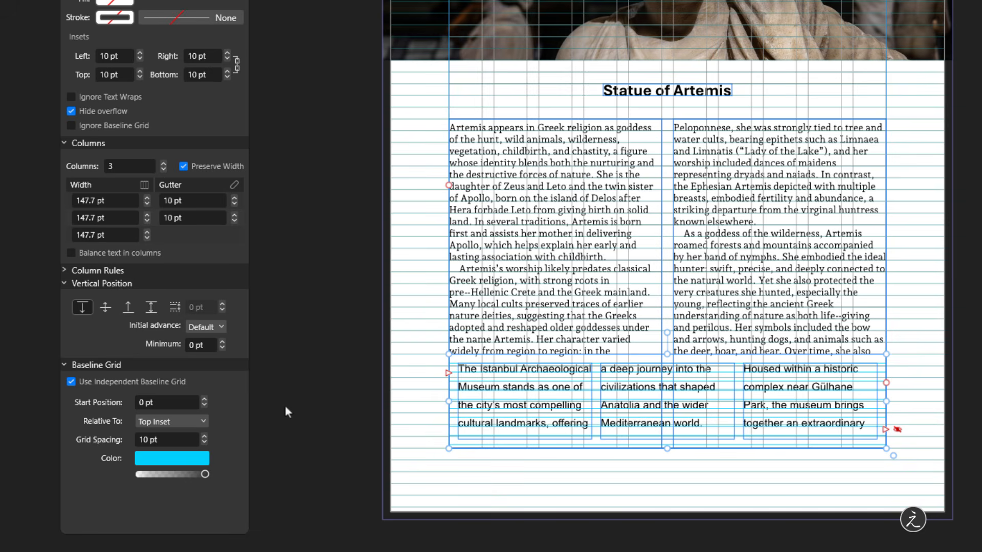
pyautogui.click(314, 358)
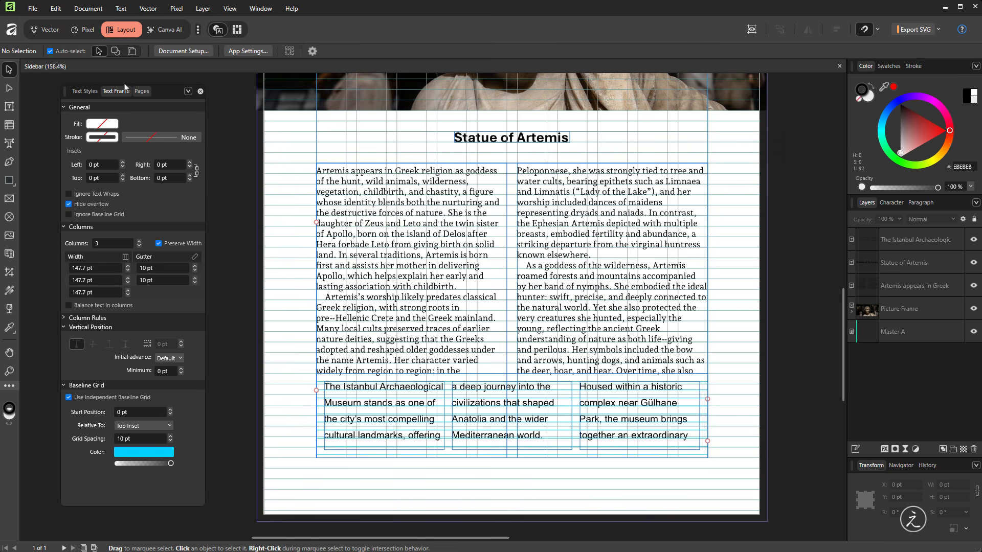
# - Start a new paragraph style named Sidebar from the text styles and reset its formatting
pyautogui.click(85, 91)
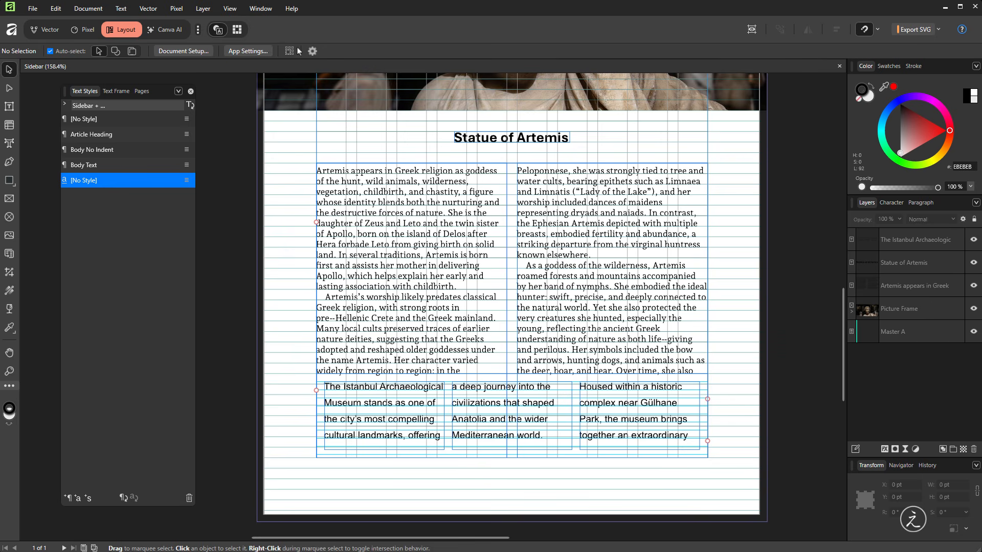
pyautogui.click(270, 11)
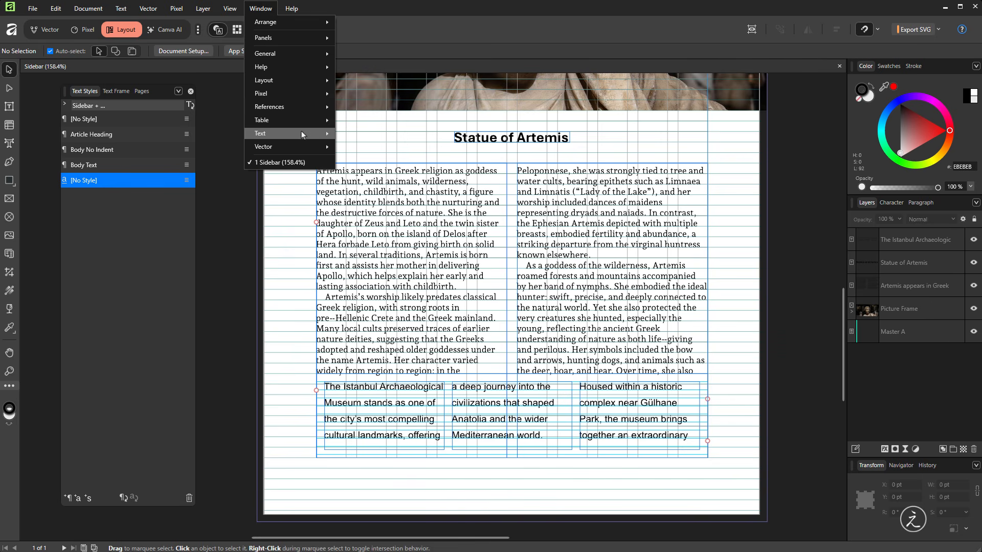
pyautogui.moveTo(302, 133)
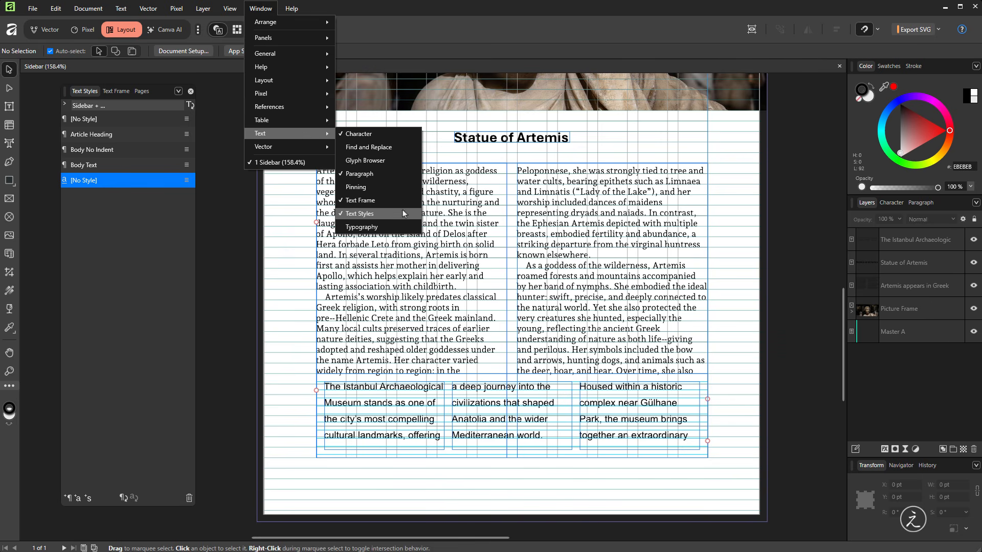
pyautogui.click(243, 265)
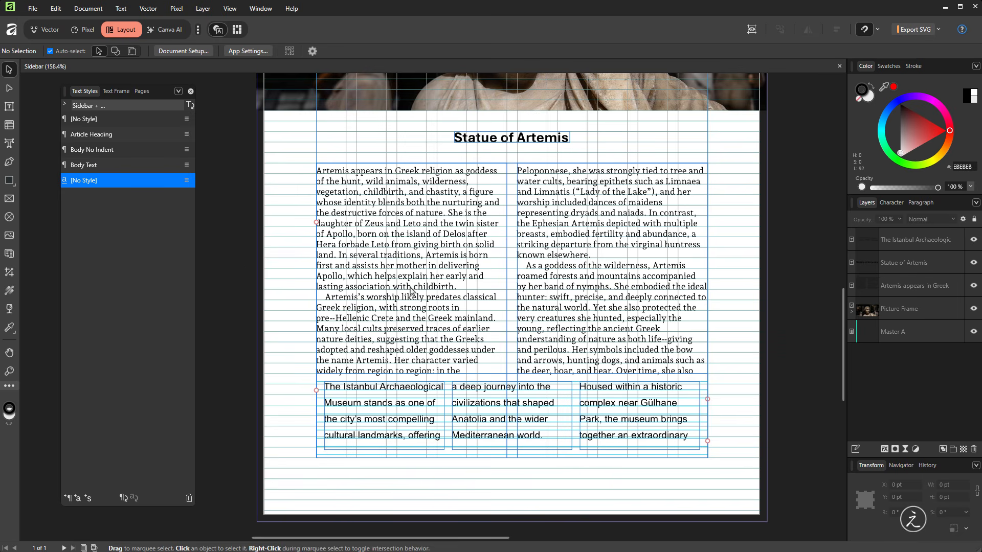
pyautogui.press('space')
pyautogui.moveTo(384, 287); pyautogui.dragTo(470, 285)
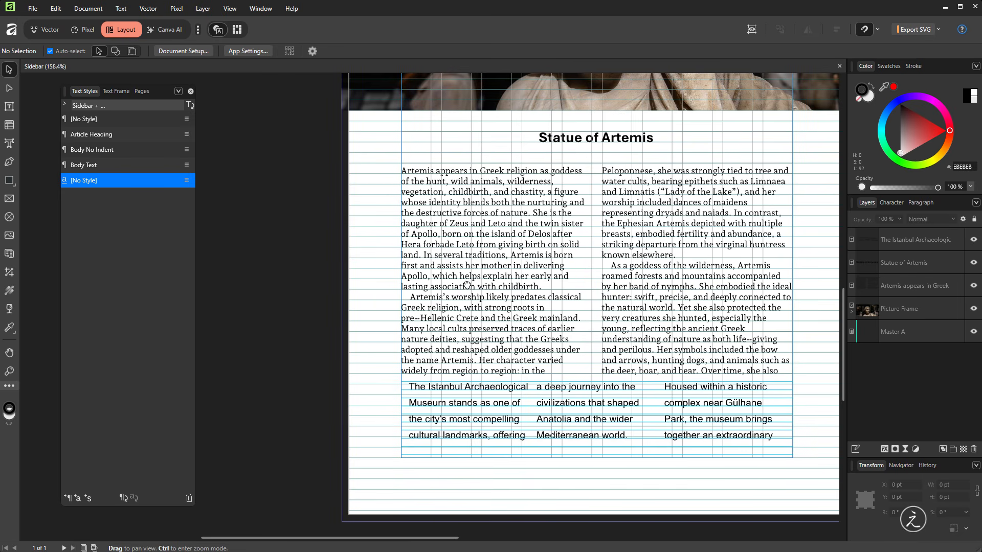
pyautogui.click(69, 499)
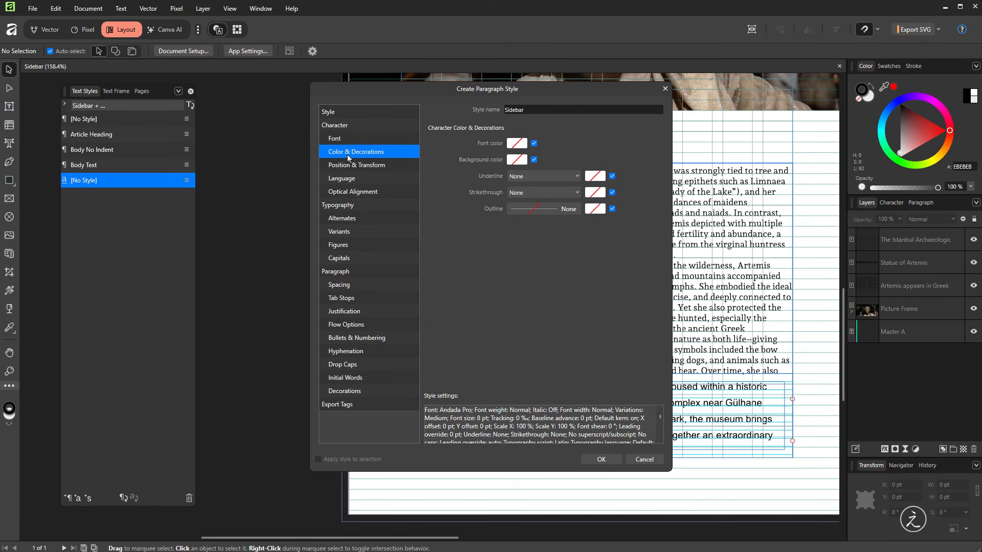
pyautogui.moveTo(299, 114); pyautogui.dragTo(134, 126)
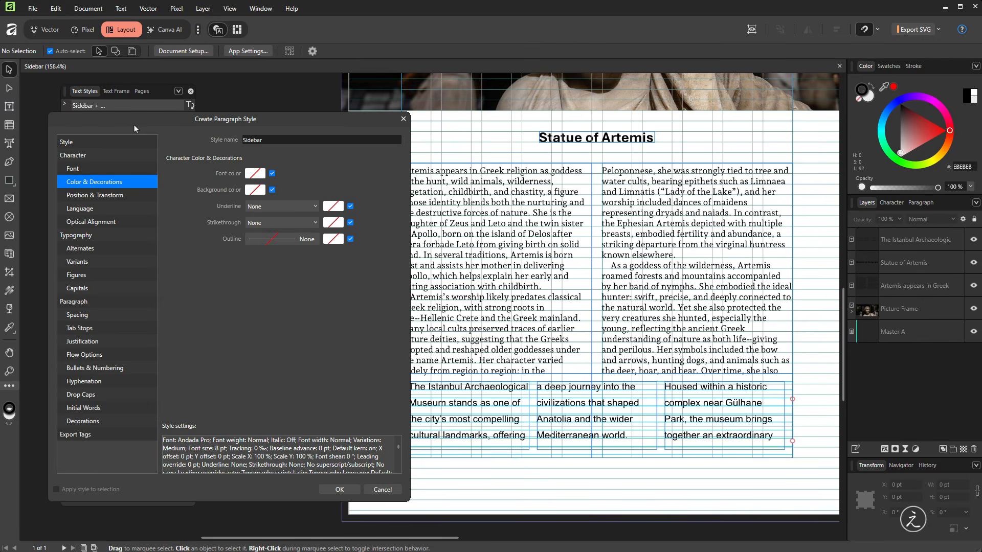
pyautogui.click(117, 144)
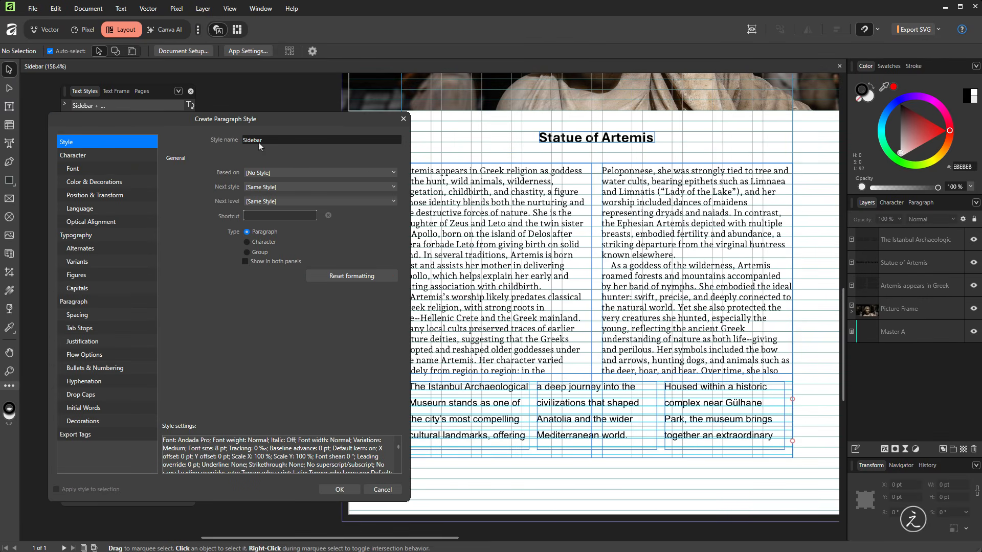
pyautogui.click(303, 143)
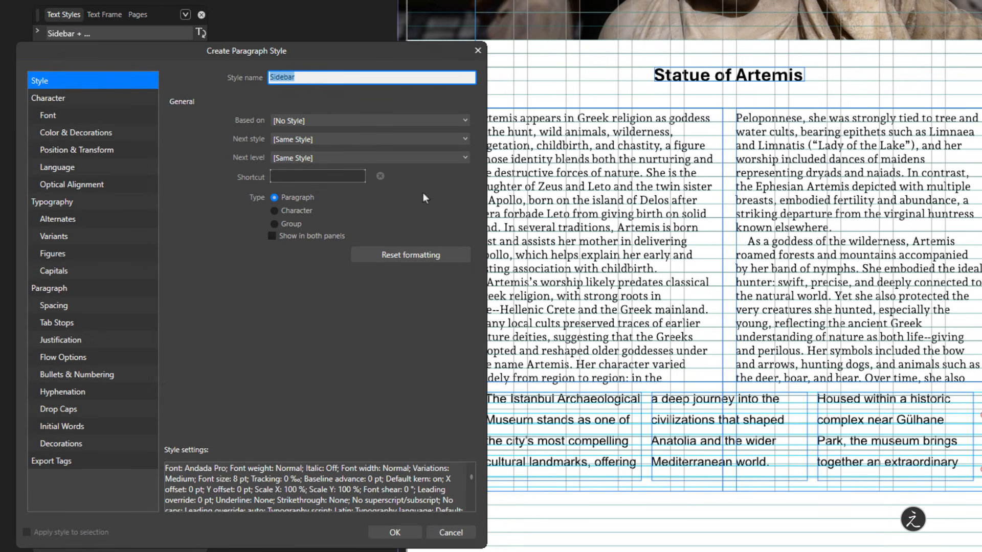
pyautogui.click(367, 253)
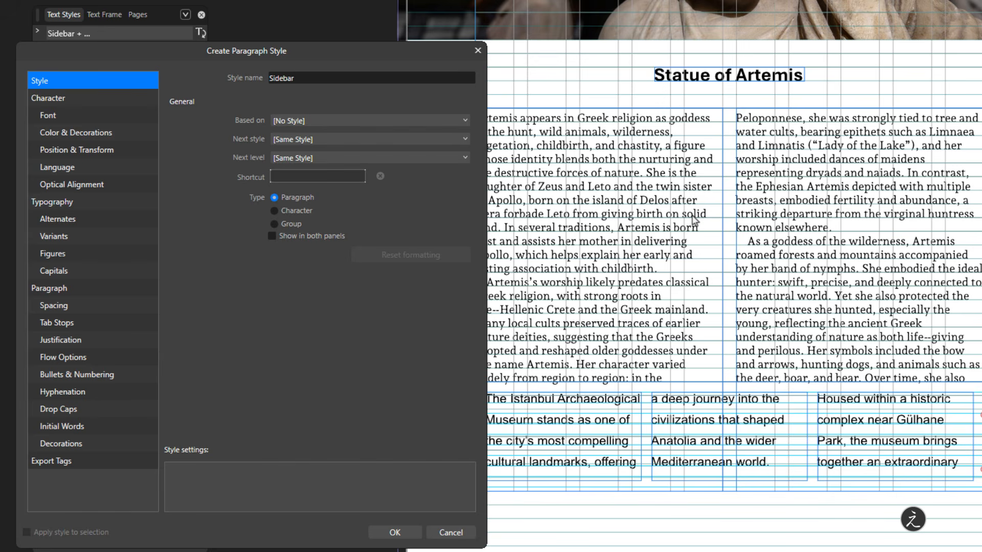
# - Set the Sidebar style's font to Andada Pro, style Medium, size 8 pt
pyautogui.click(109, 118)
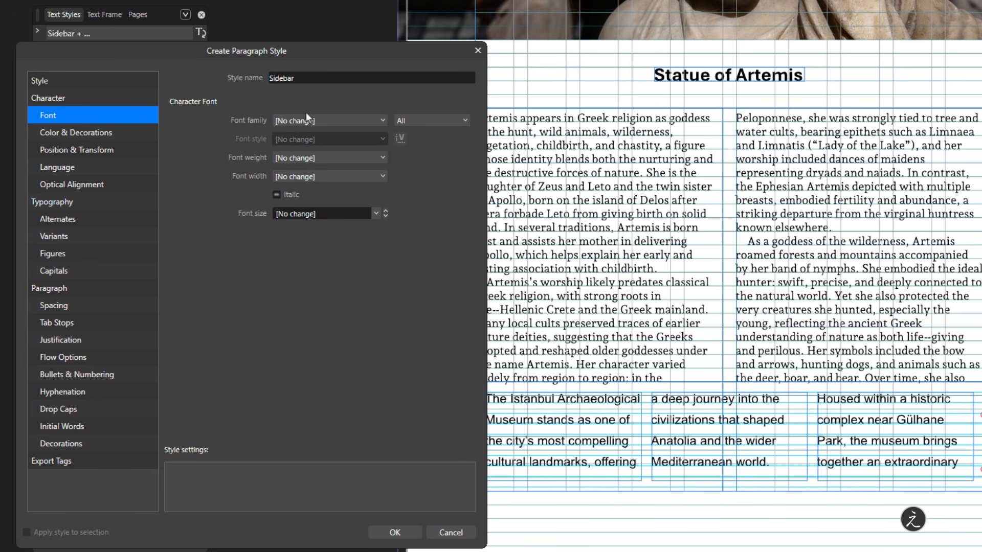
pyautogui.click(335, 123)
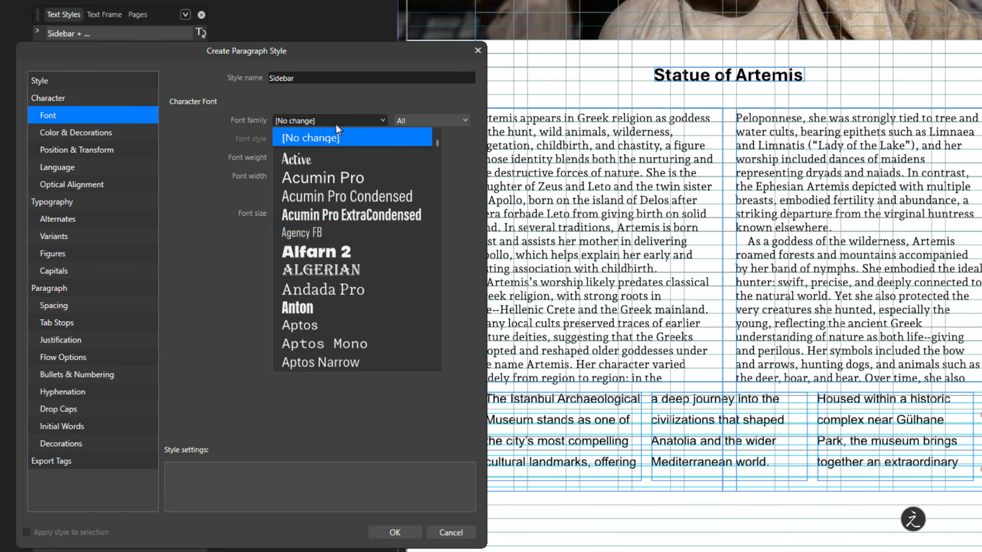
pyautogui.click(373, 288)
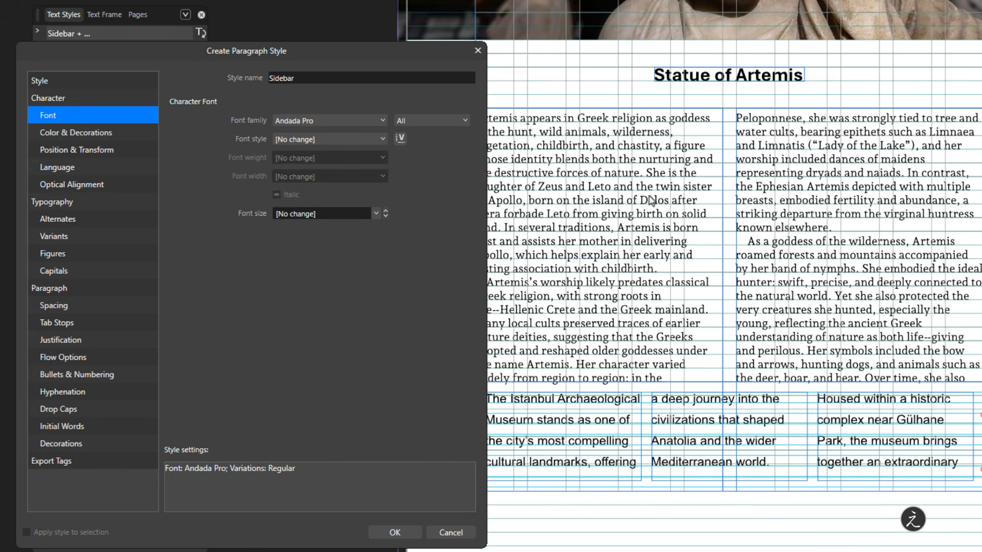
pyautogui.click(357, 140)
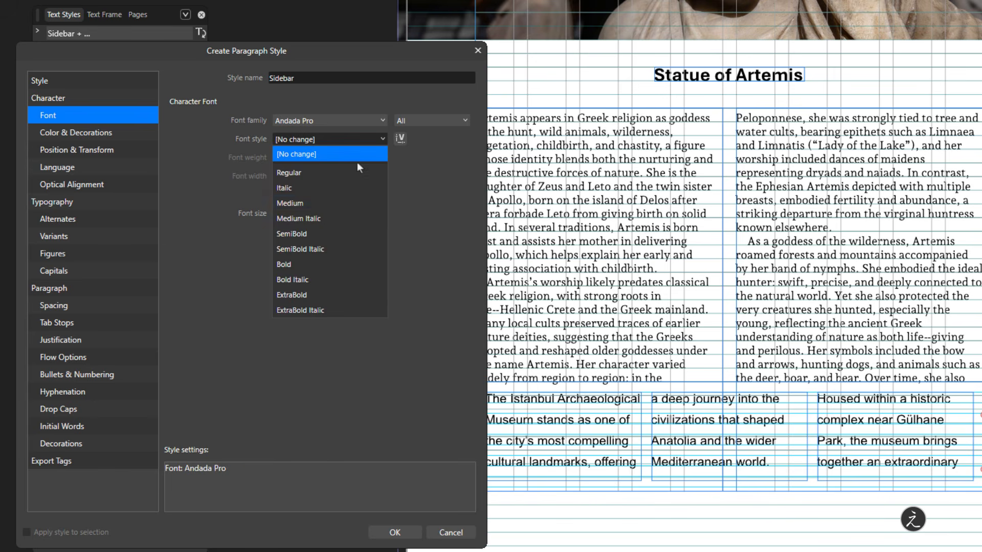
pyautogui.click(351, 204)
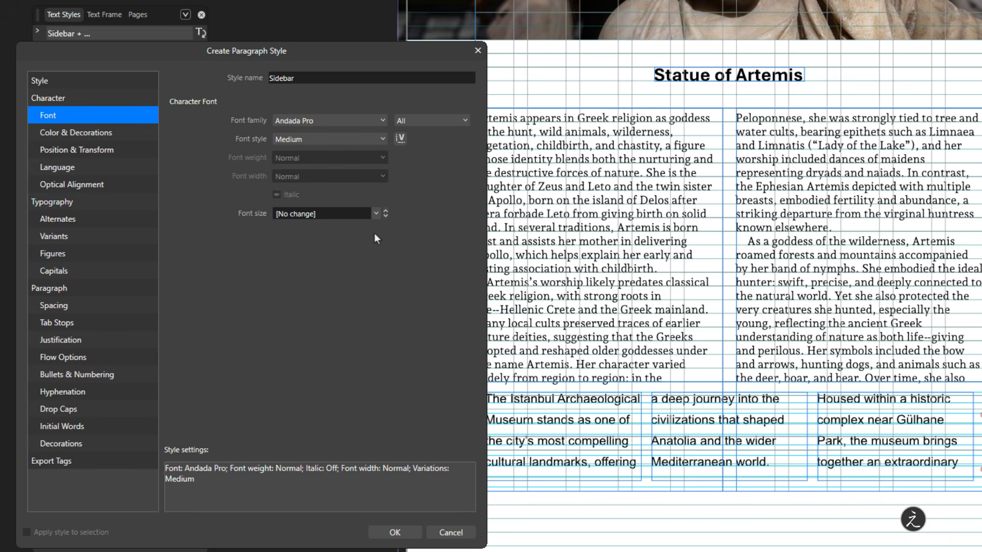
pyautogui.click(376, 214)
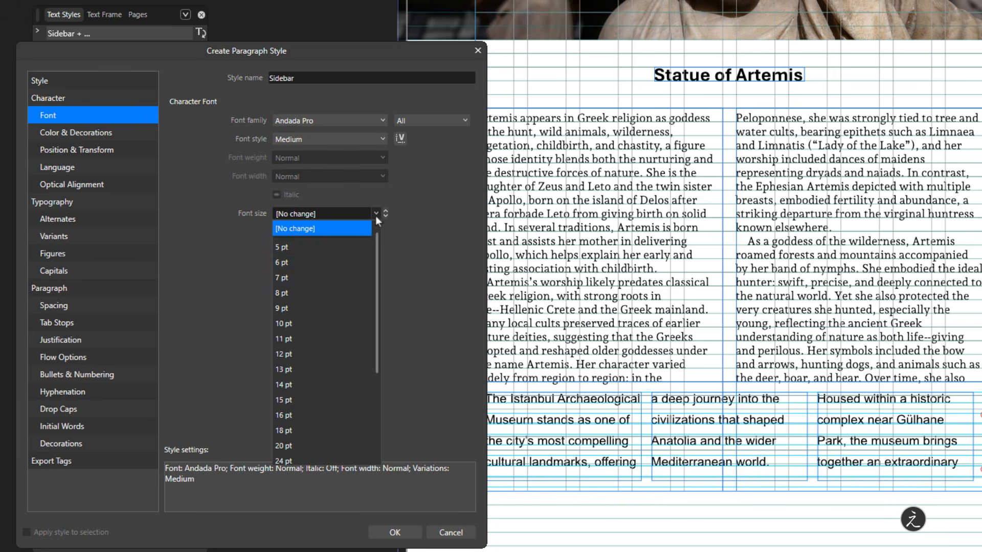
pyautogui.click(307, 292)
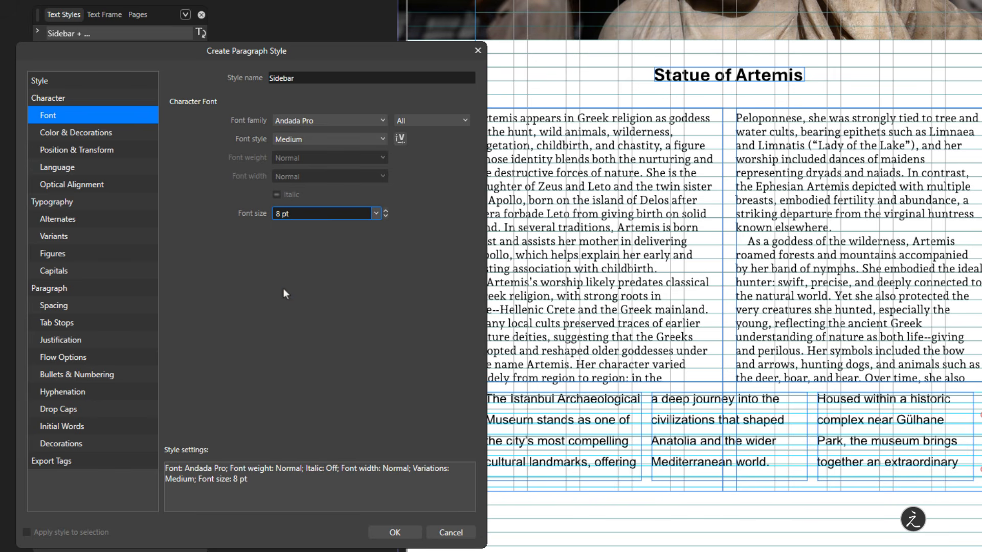
# - Set the Sidebar style's paragraph alignment to Left and its leading to Exactly 10 pt
pyautogui.click(82, 290)
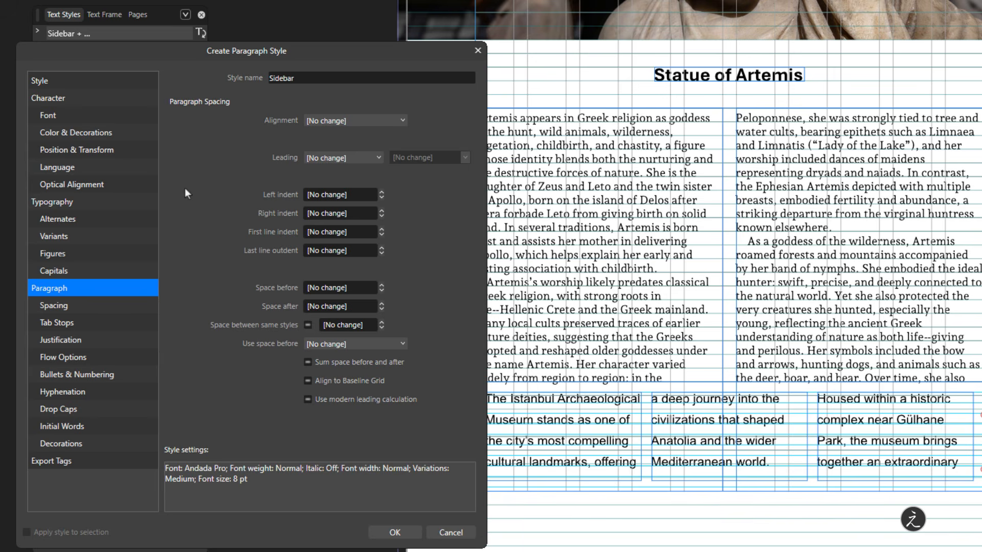
pyautogui.click(344, 121)
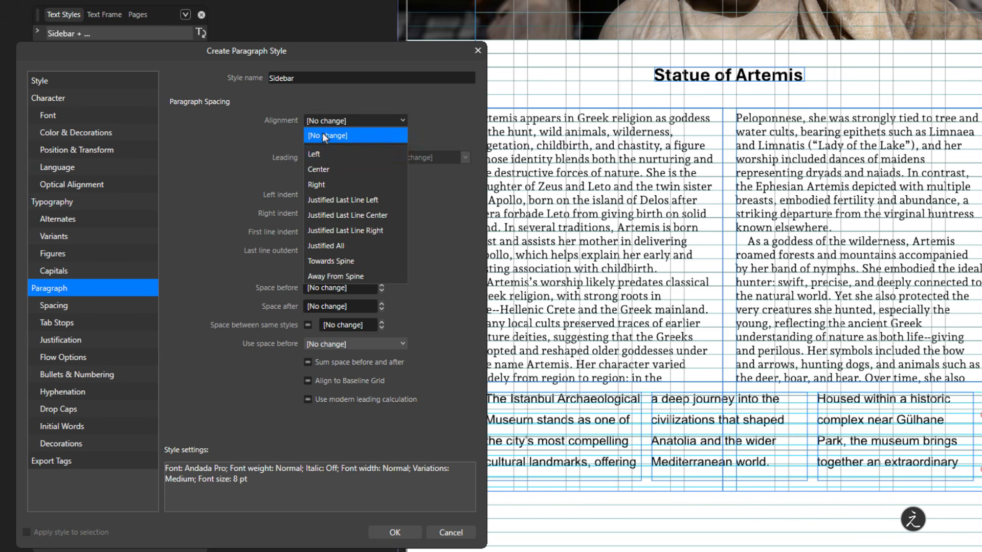
pyautogui.click(317, 158)
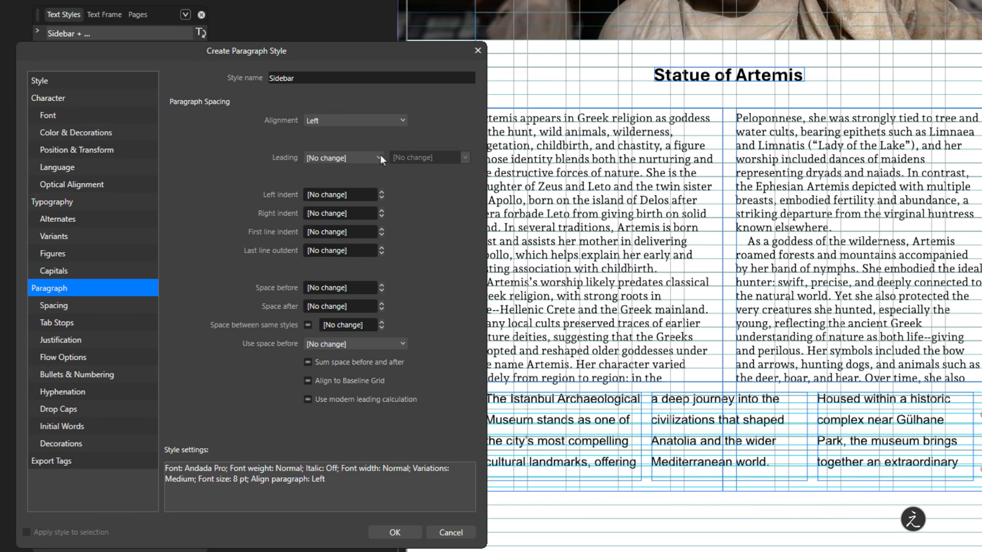
pyautogui.click(367, 156)
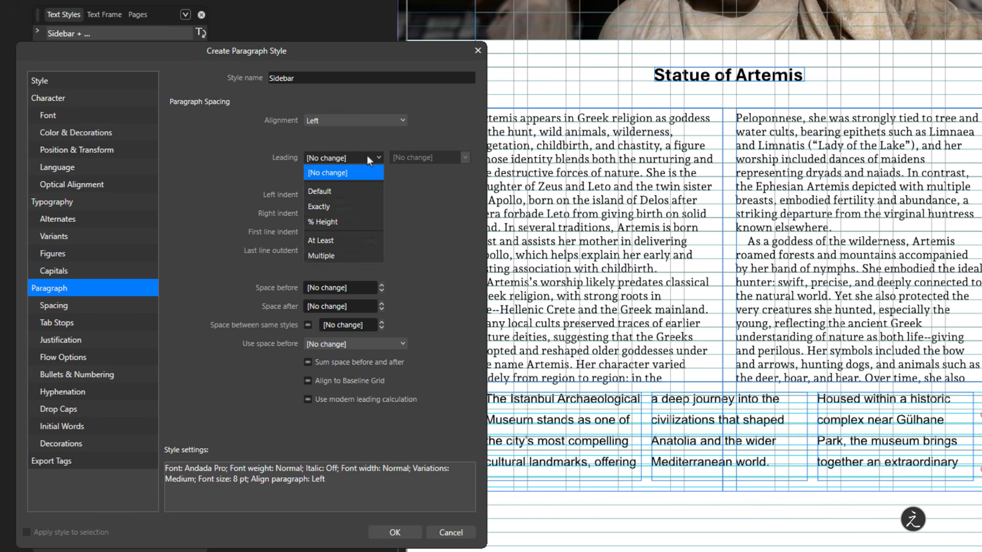
pyautogui.click(351, 205)
pyautogui.click(460, 158)
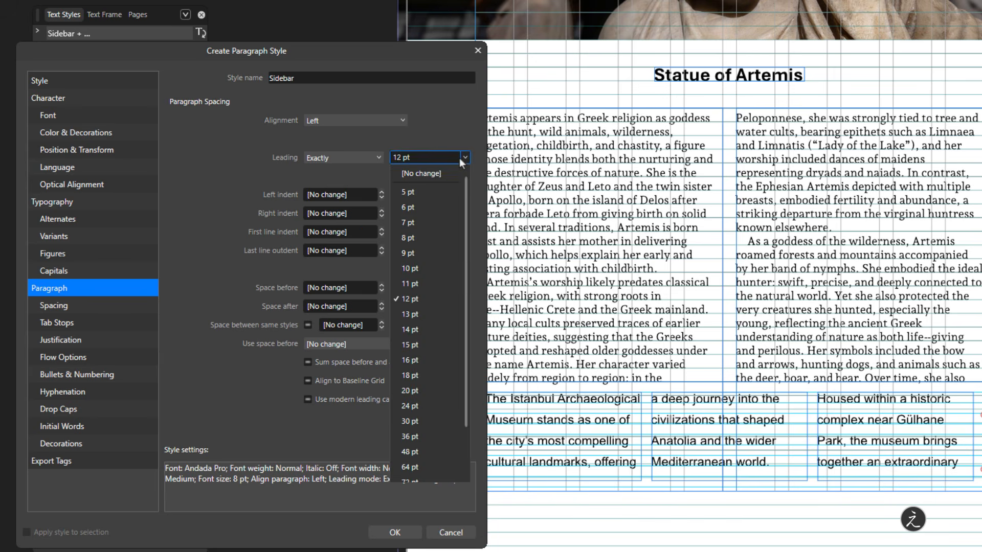
pyautogui.click(419, 269)
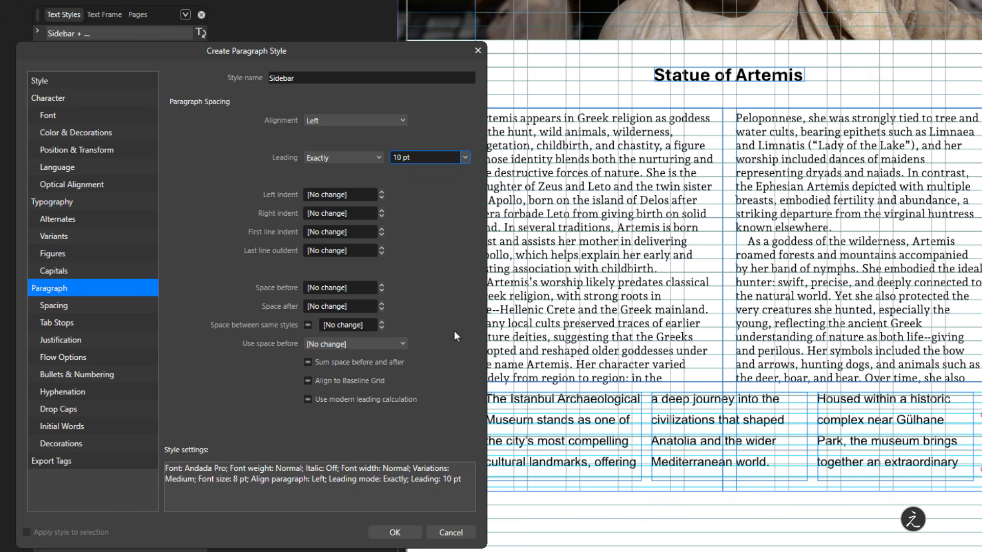
# - Turn on Align to Baseline Grid for the Sidebar style and create the style
pyautogui.click(351, 379)
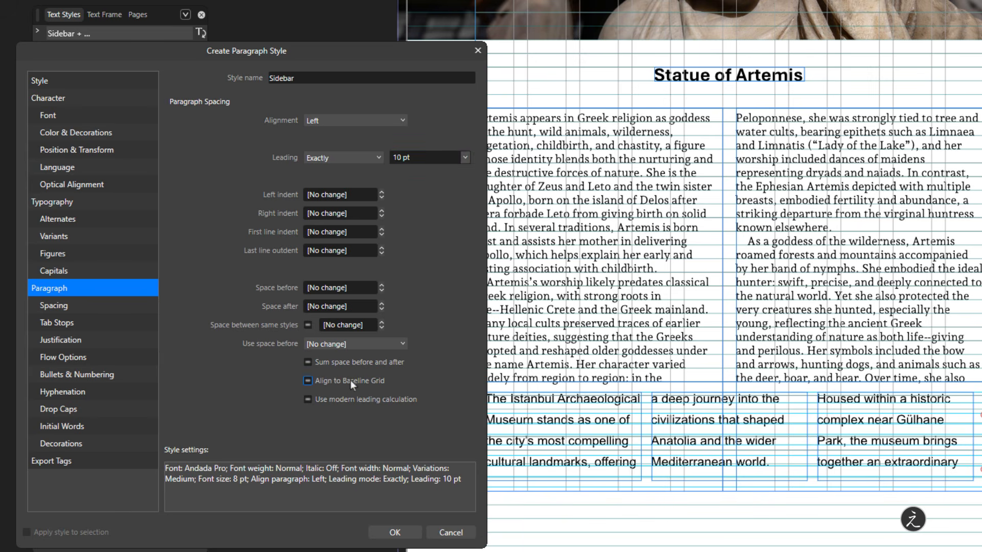
pyautogui.click(309, 382)
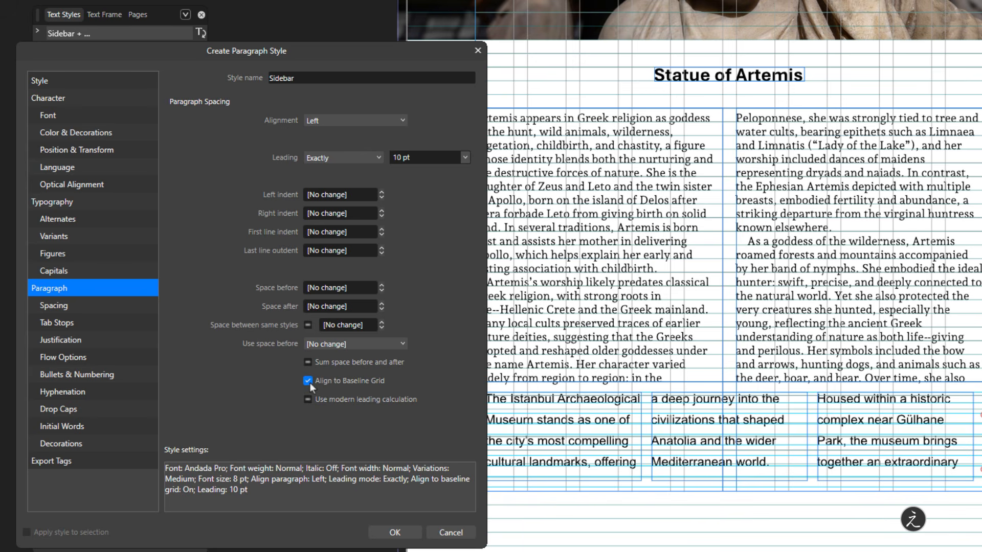
pyautogui.click(395, 533)
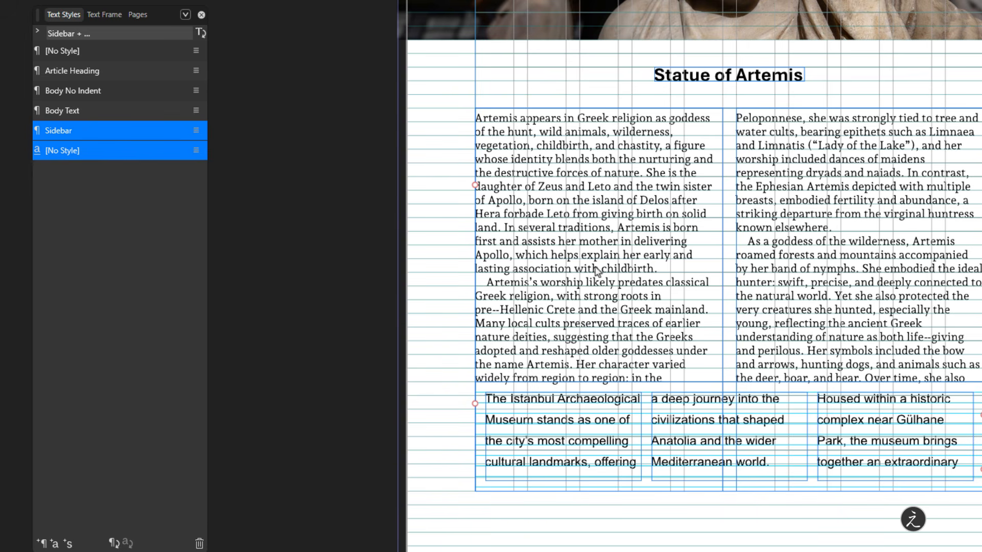
# - Apply the Sidebar paragraph style to the museum text frame, deselect it, and preview the page without grids and guides
pyautogui.moveTo(587, 235); pyautogui.dragTo(515, 228)
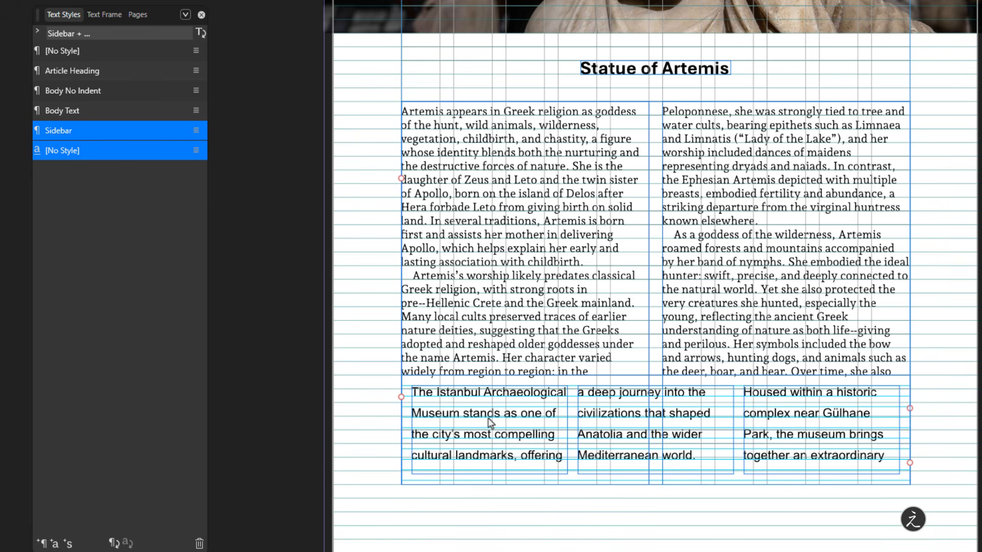
pyautogui.press('Escape')
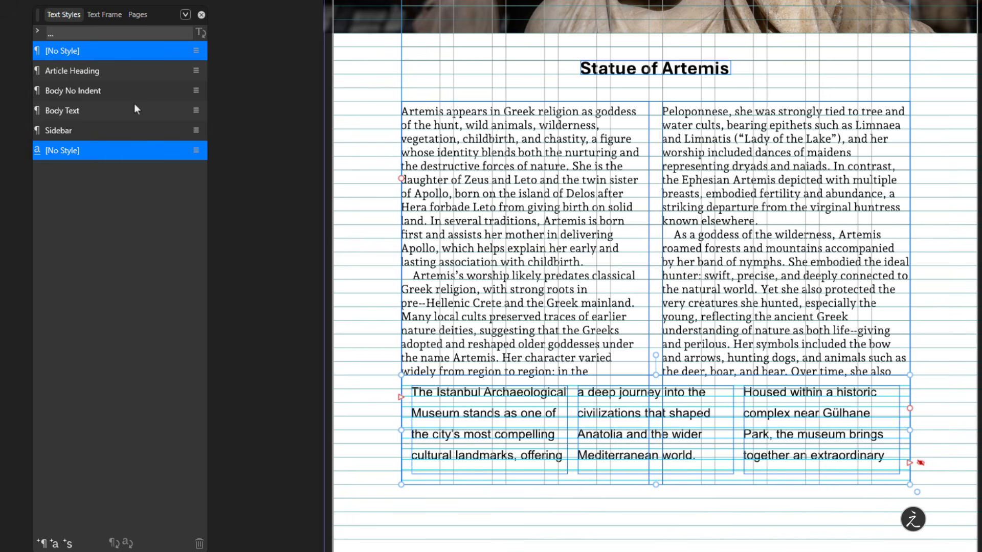
pyautogui.click(116, 130)
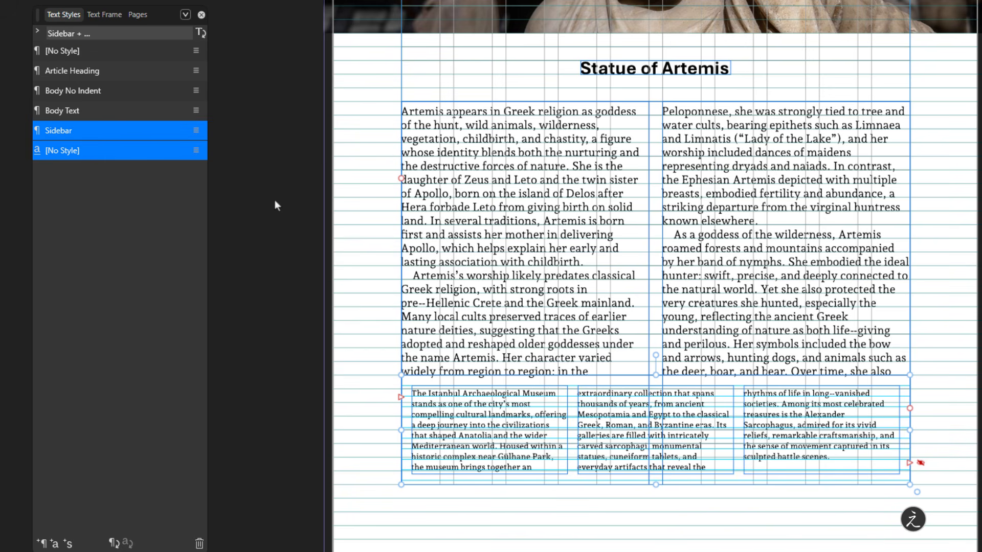
pyautogui.click(274, 200)
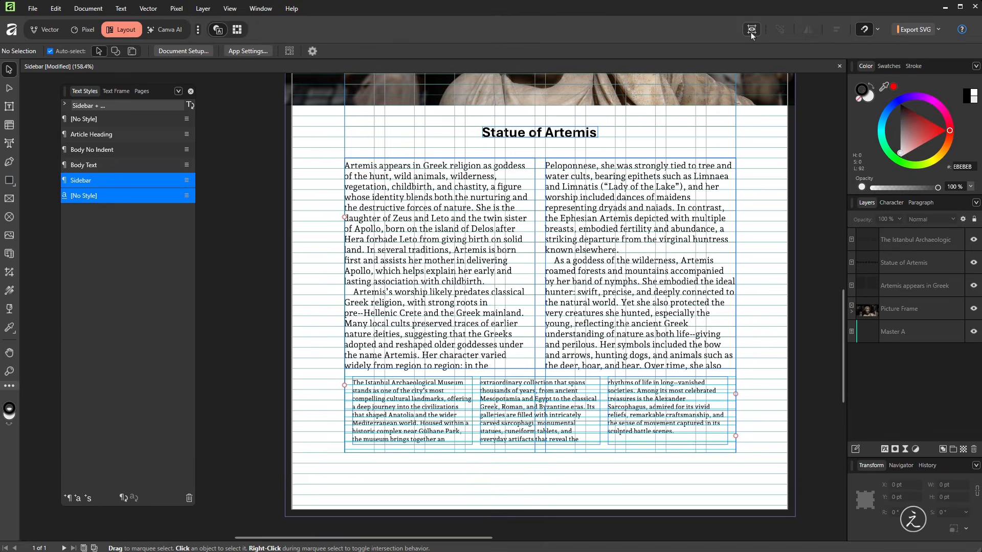
pyautogui.click(751, 31)
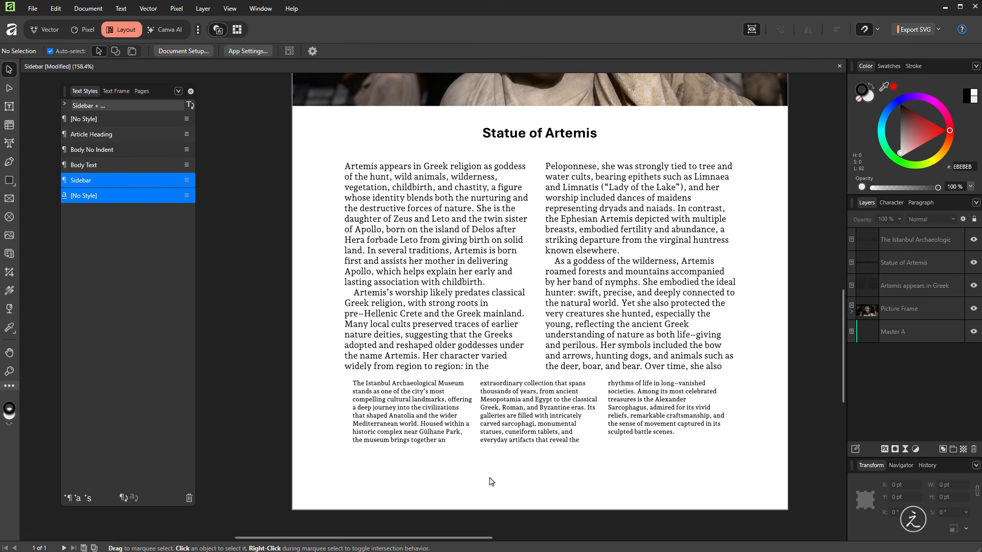
# - Give the museum text frame a black fill in its text frame settings
pyautogui.click(427, 432)
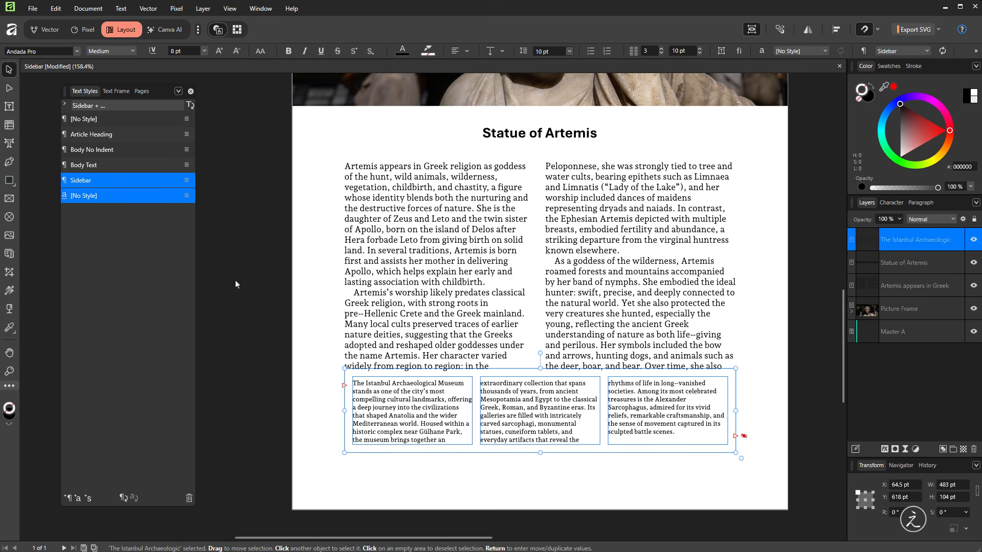
pyautogui.click(122, 91)
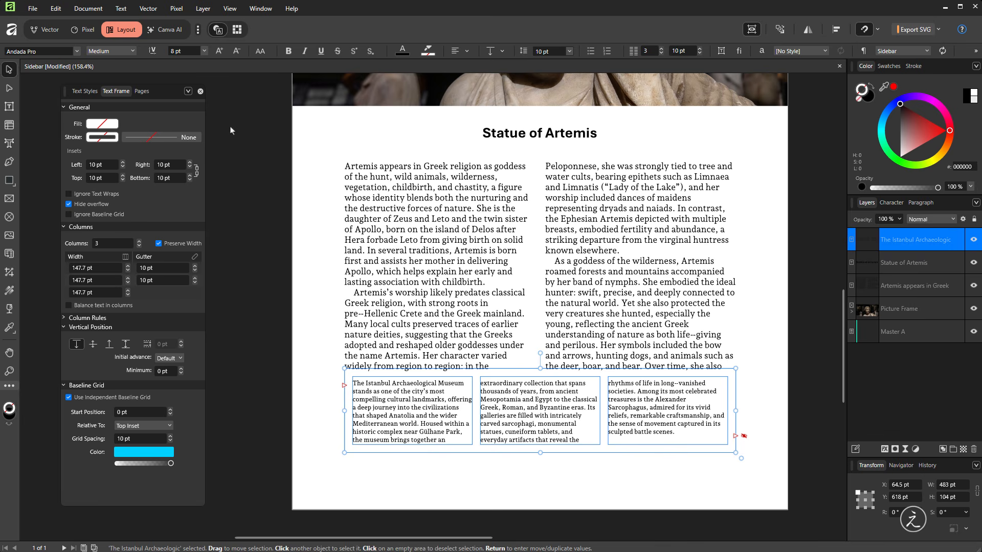
pyautogui.click(110, 127)
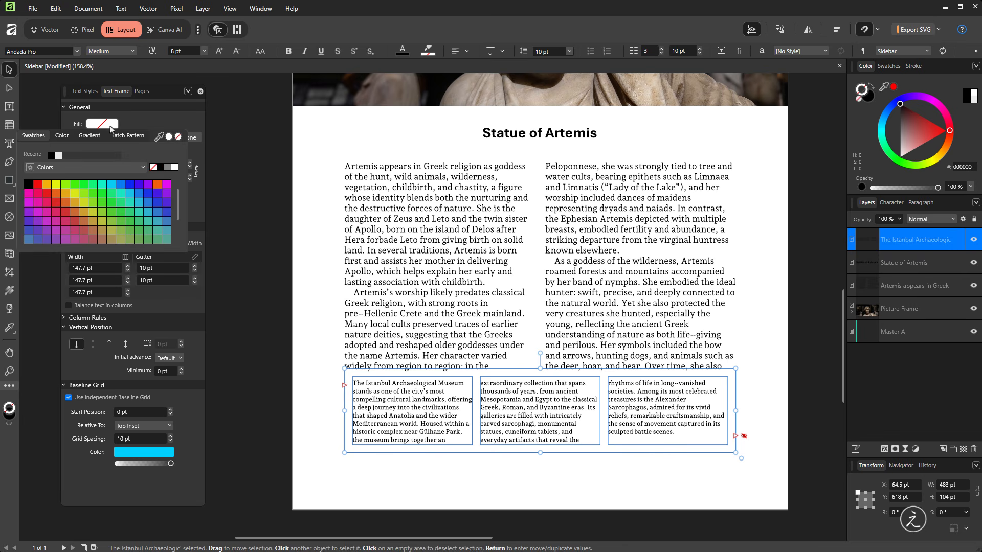
pyautogui.click(160, 167)
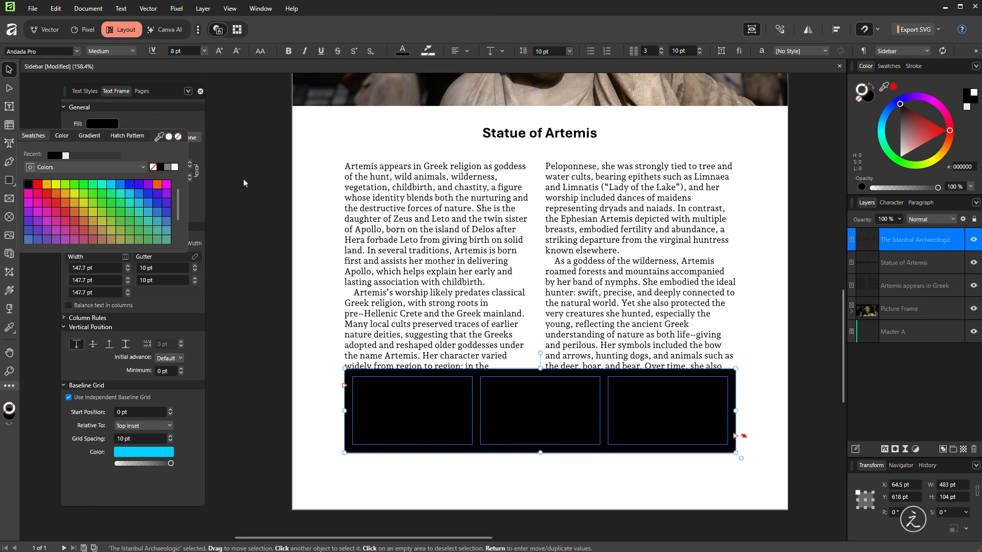
# - Set the Sidebar paragraph style's font color to white, deselect the museum frame, and preview the page without grids and guides
pyautogui.click(80, 95)
pyautogui.click(87, 95)
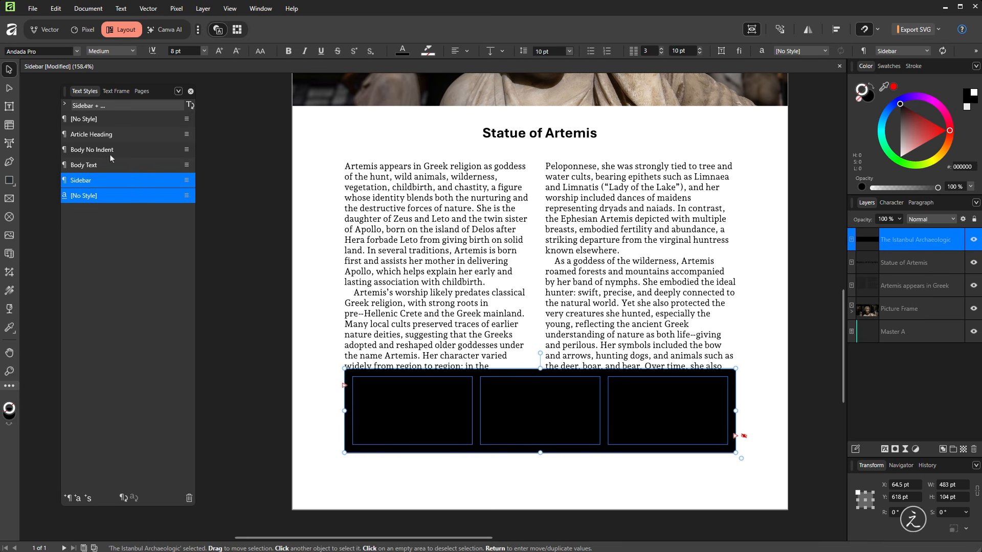
pyautogui.doubleClick(122, 181)
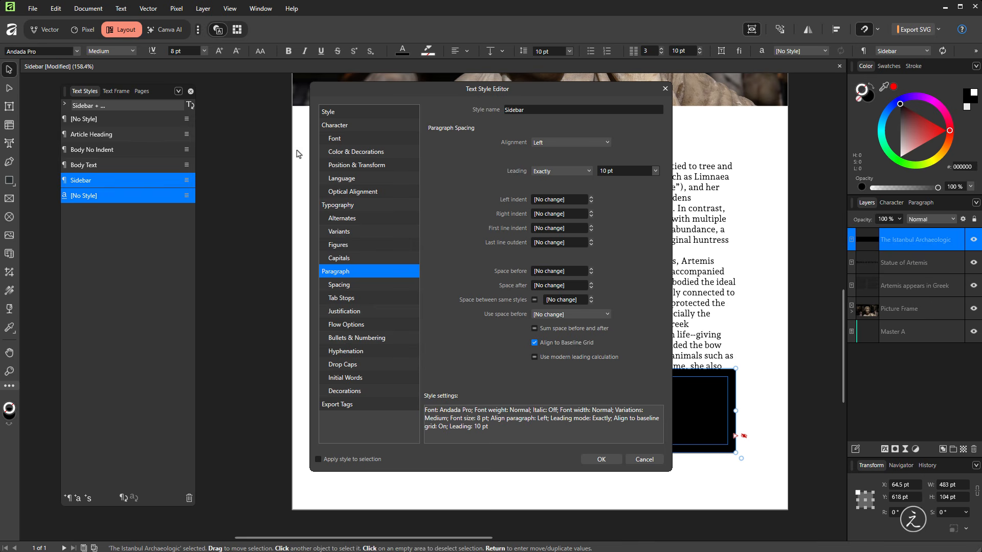
pyautogui.click(400, 151)
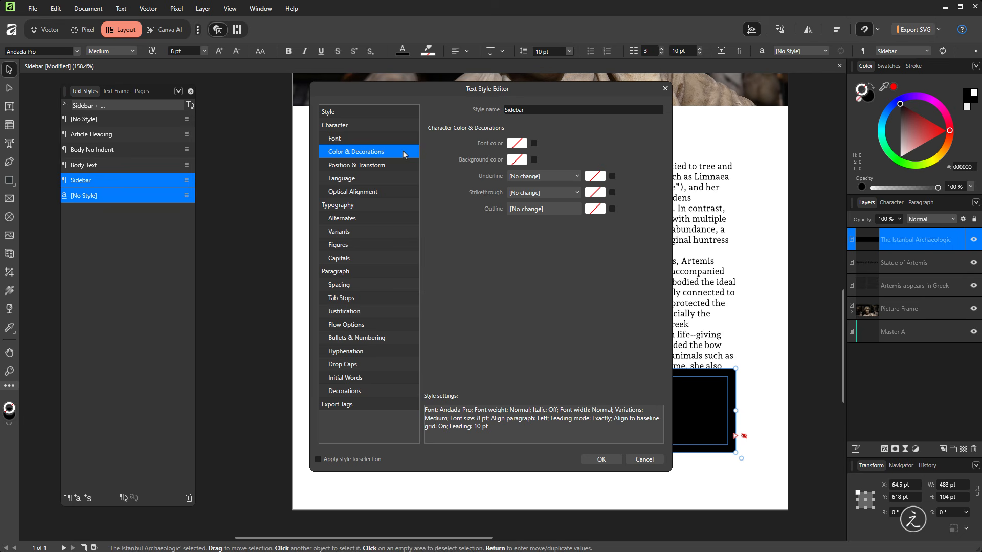
pyautogui.click(534, 144)
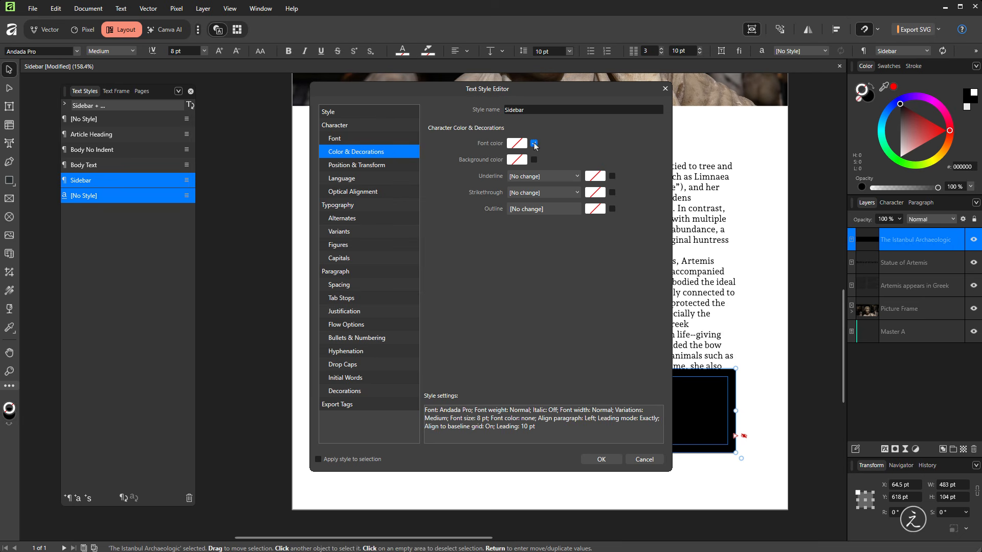
pyautogui.click(517, 143)
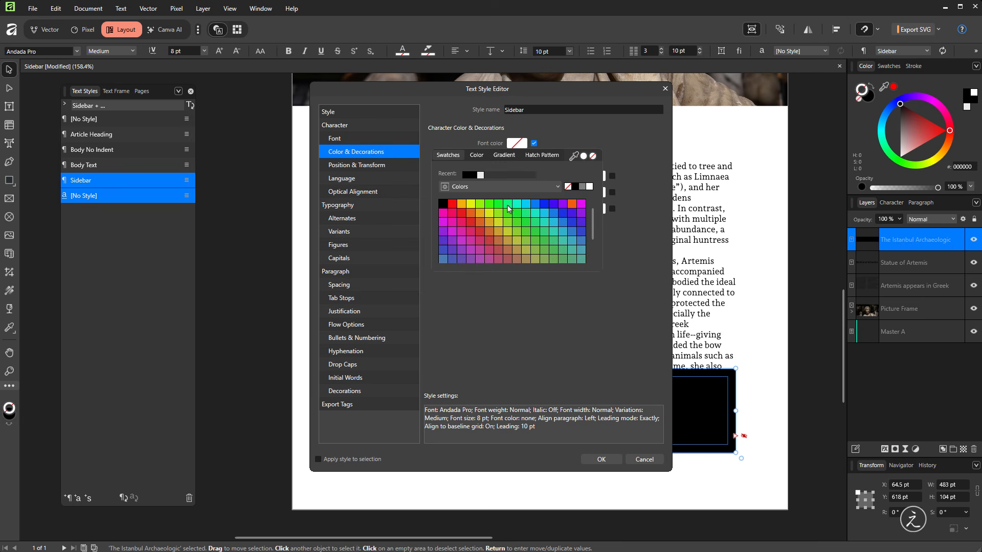
pyautogui.click(589, 186)
pyautogui.click(602, 459)
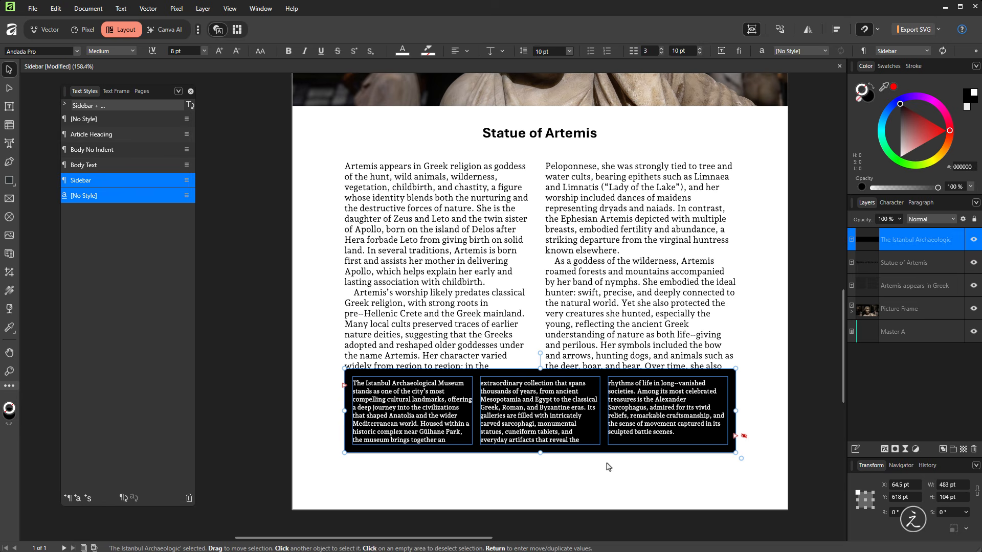
pyautogui.click(589, 486)
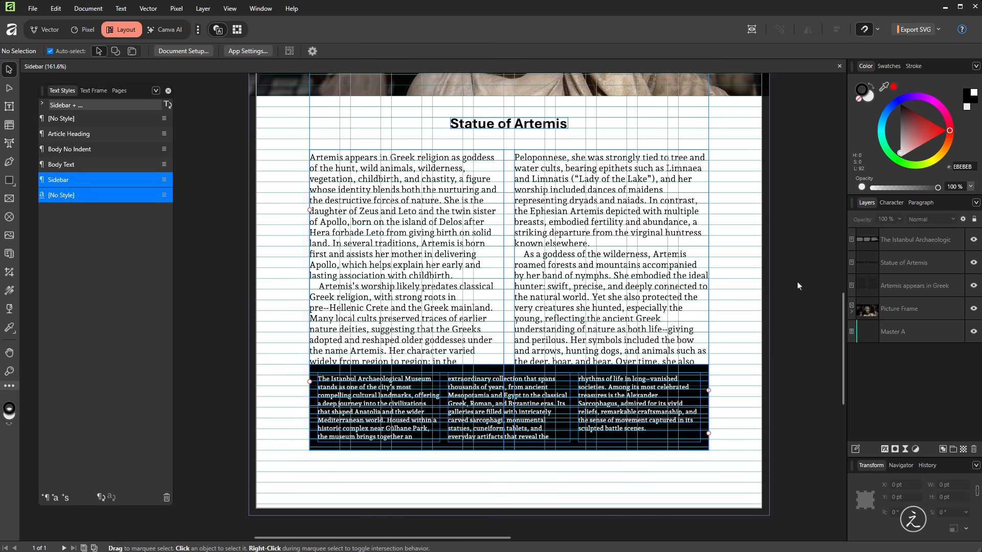
pyautogui.click(755, 31)
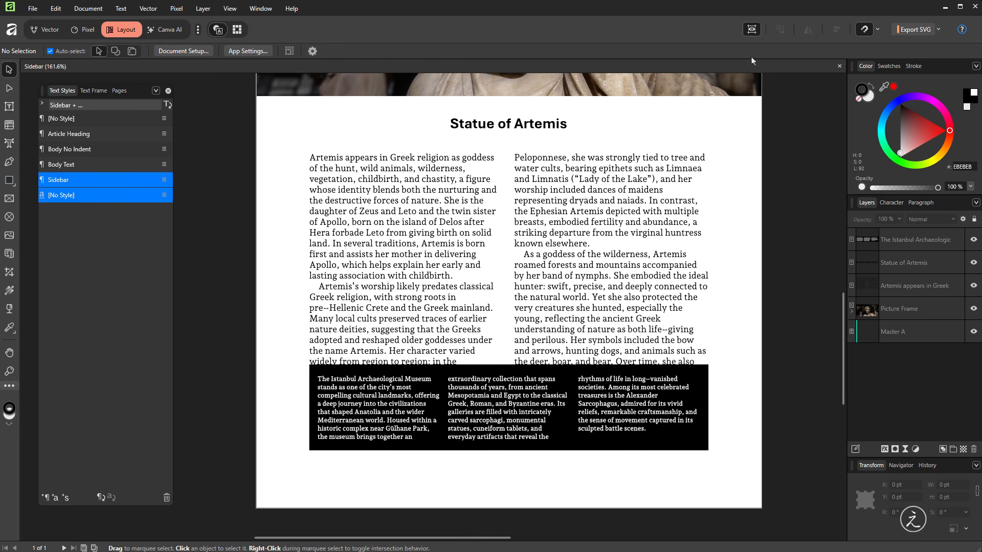
# - Set the Sidebar style's first line indent to 8 pt
pyautogui.doubleClick(76, 180)
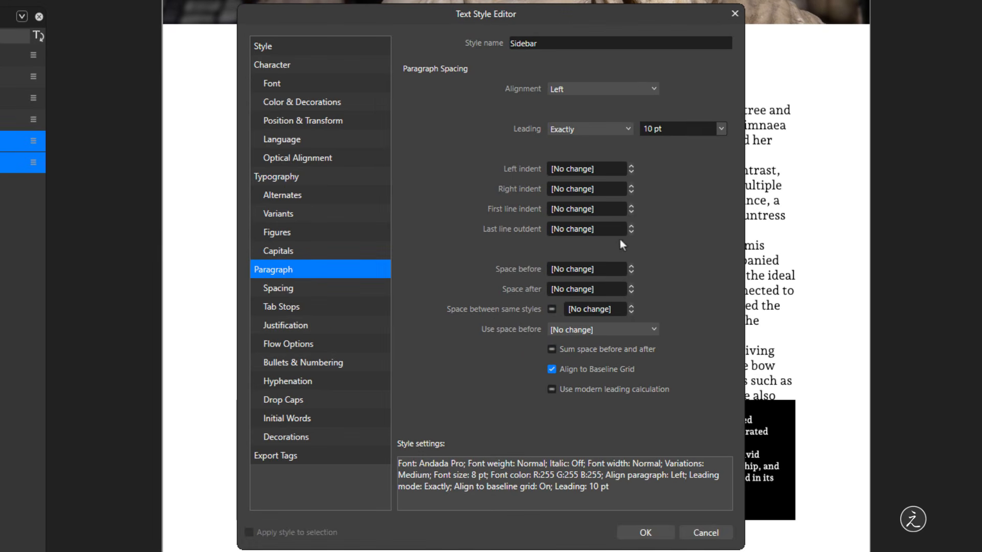
pyautogui.click(613, 210)
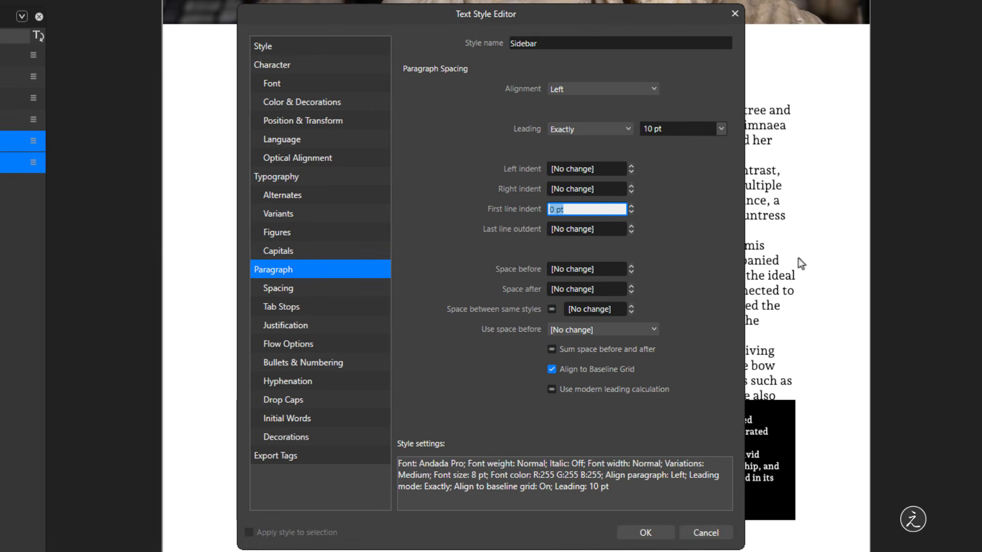
pyautogui.write('8')
pyautogui.press('Tab')
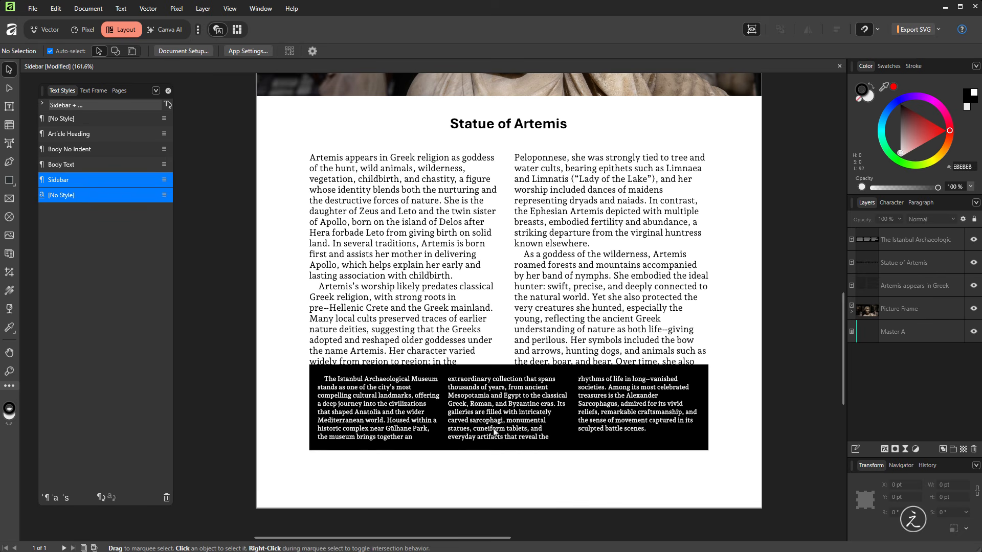
# - Insert a paragraph break before "Its galleries are filled" in the museum sidebar text
pyautogui.doubleClick(559, 406)
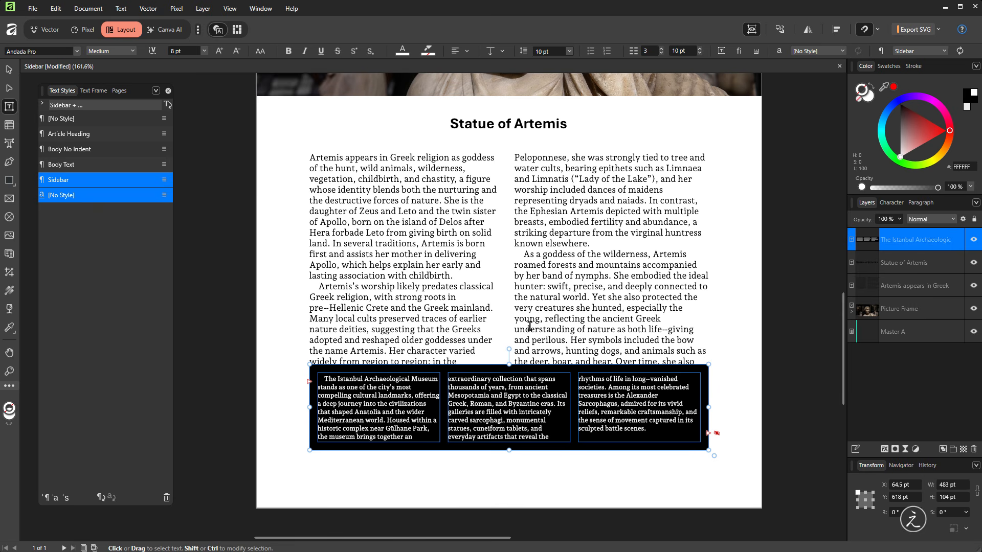
pyautogui.press('Return')
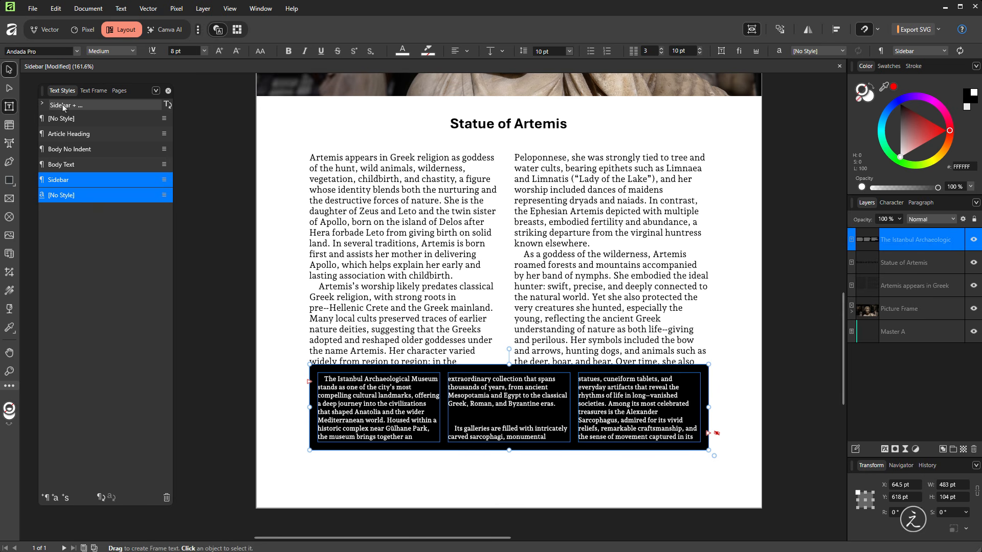
pyautogui.press('Escape')
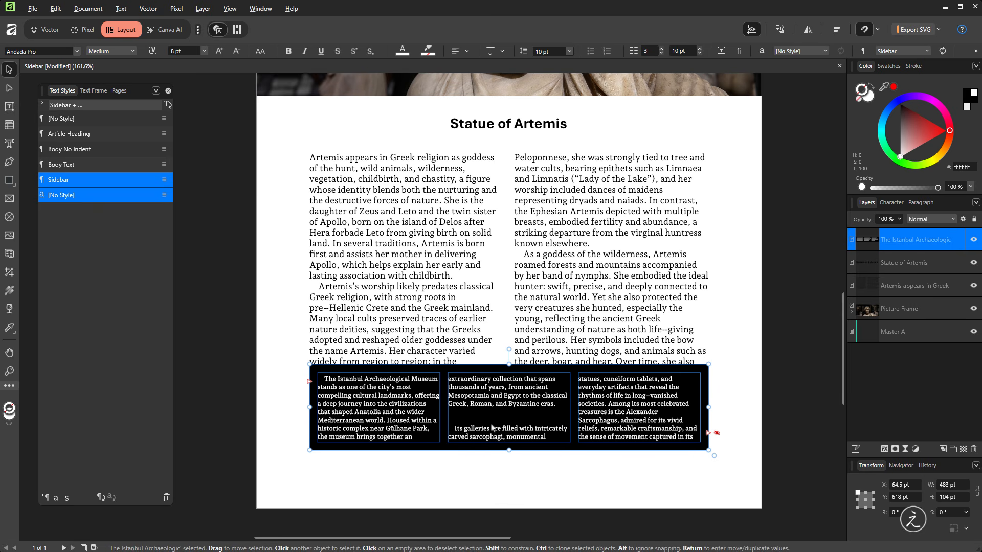
# - Set the Sidebar style's space after to 0 pt and deselect the museum text frame
pyautogui.scroll(1, 492, 428)
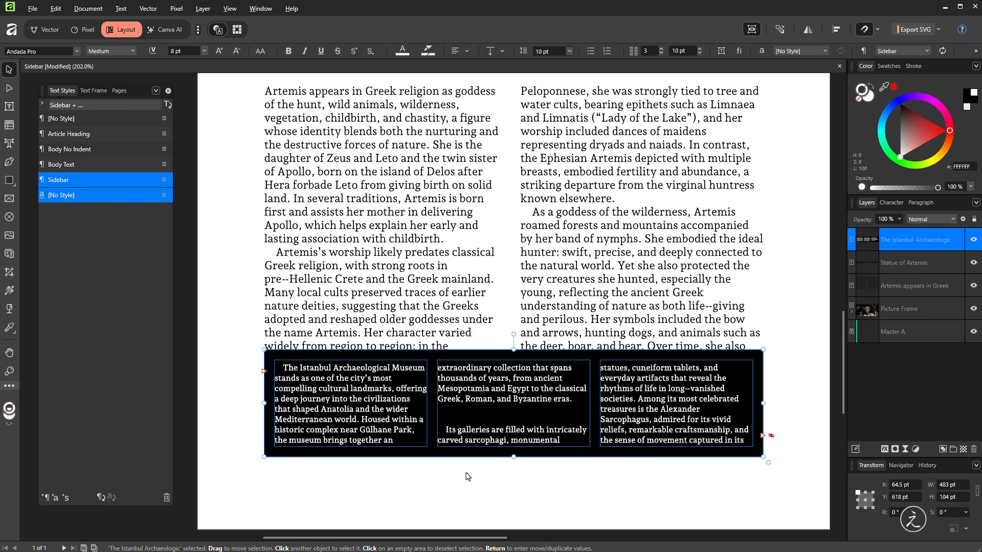
pyautogui.doubleClick(94, 179)
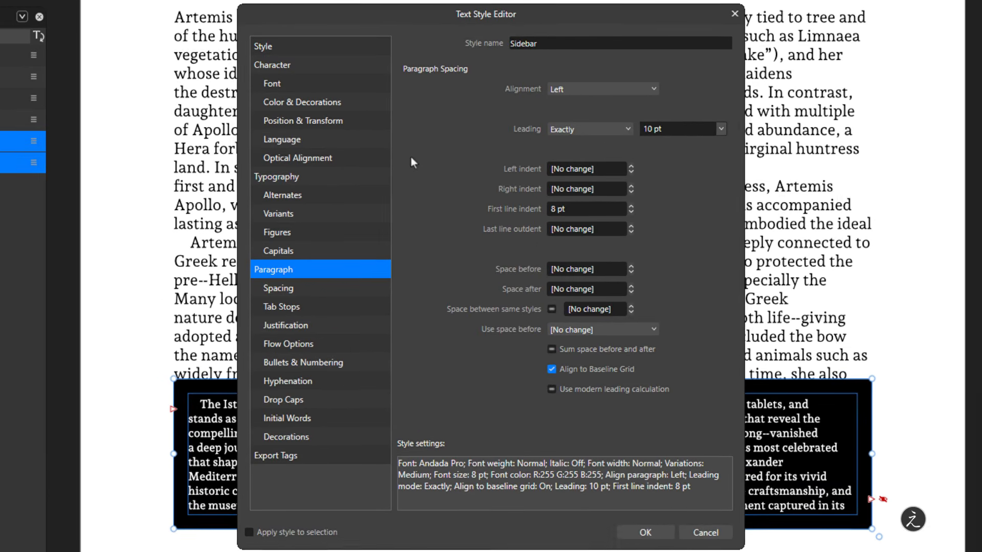
pyautogui.click(607, 289)
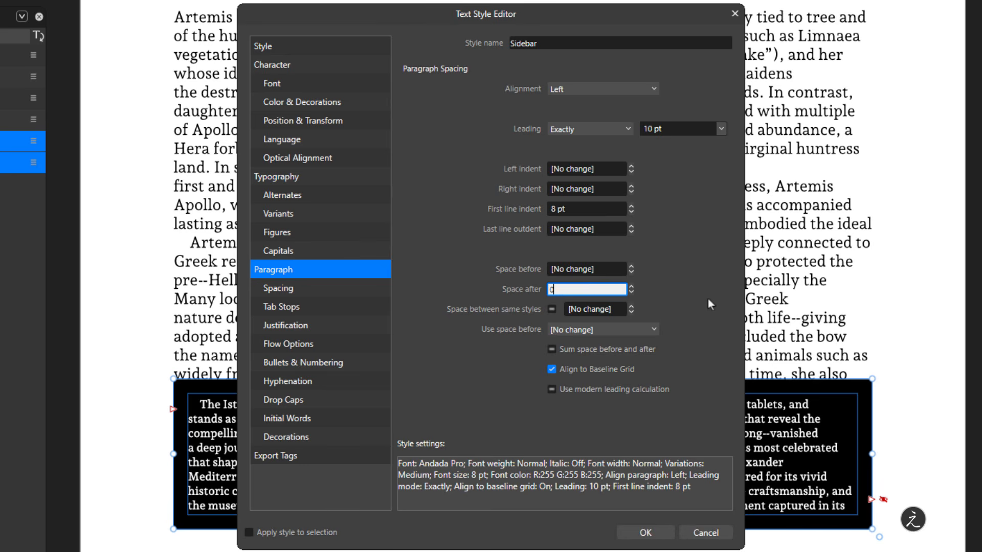
pyautogui.press('Tab')
pyautogui.click(659, 535)
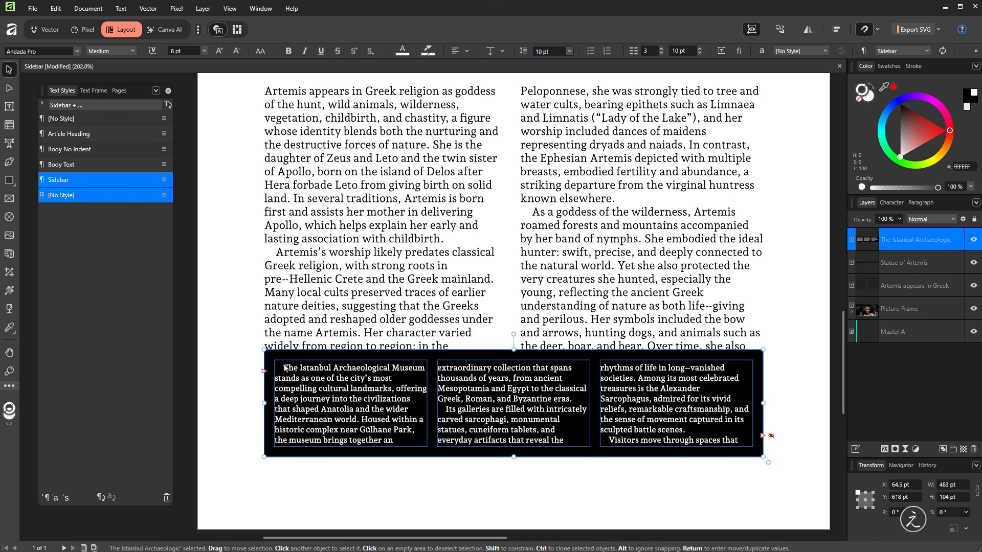
pyautogui.click(389, 480)
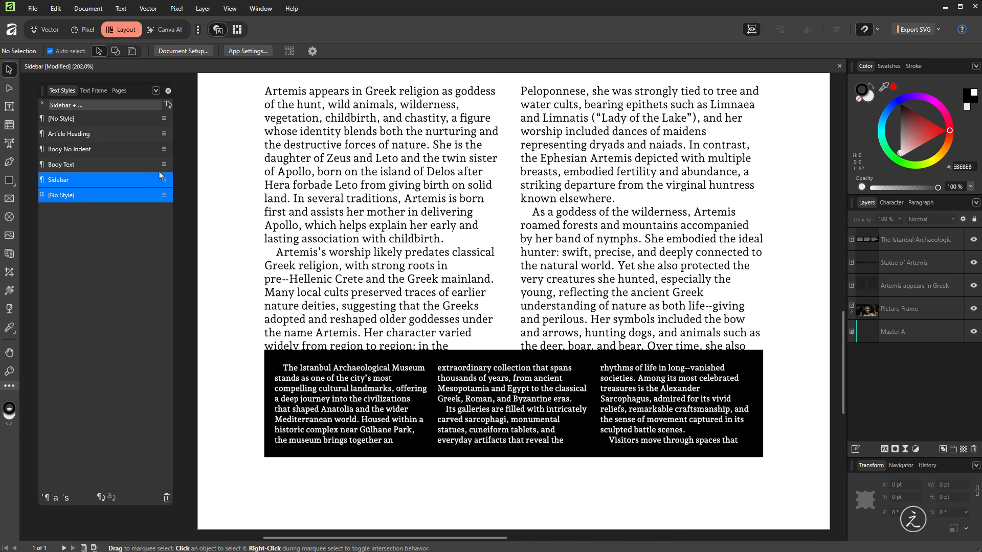
# - Duplicate the Sidebar style as "Sidebar No Indent" with a first line indent of 0 pt
pyautogui.rightClick(103, 181)
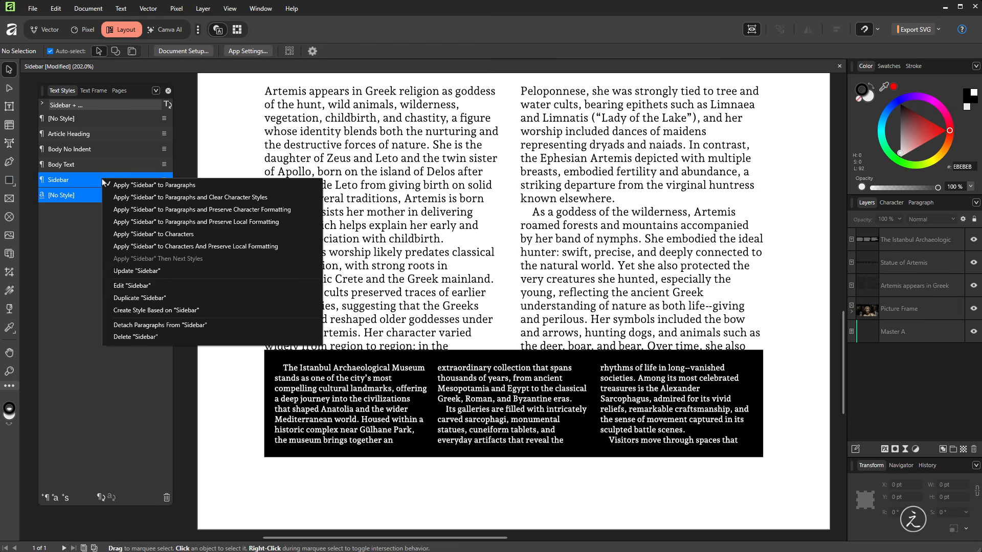
pyautogui.click(197, 295)
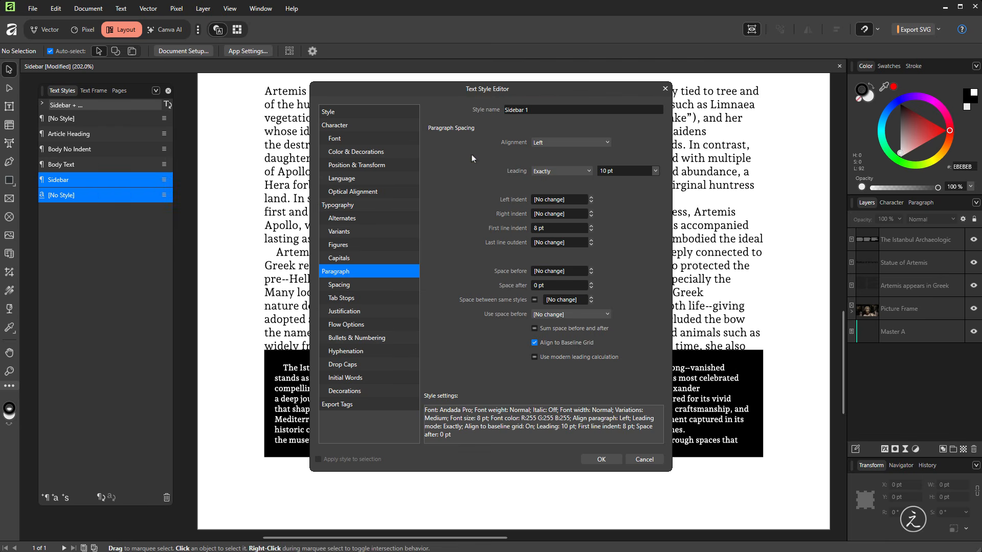
pyautogui.click(557, 110)
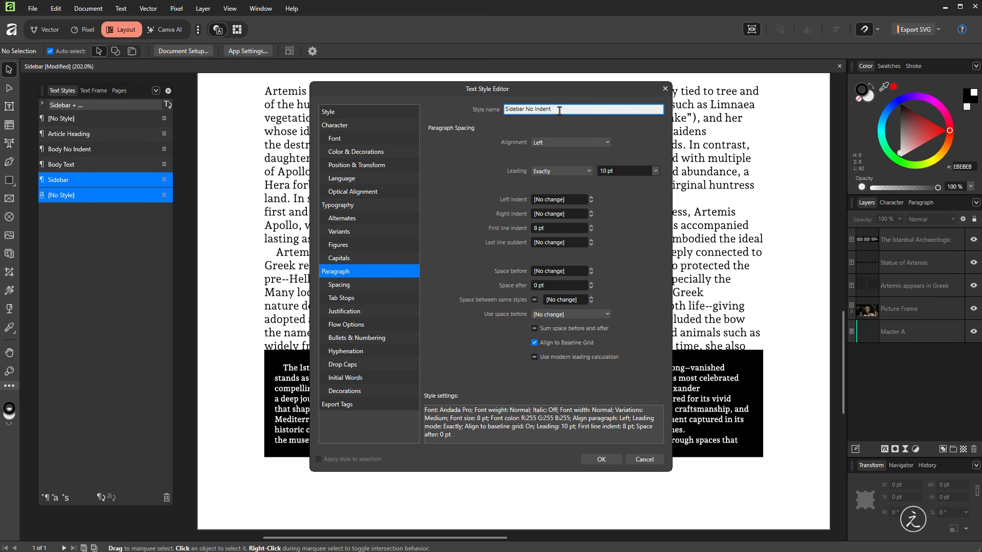
pyautogui.click(561, 228)
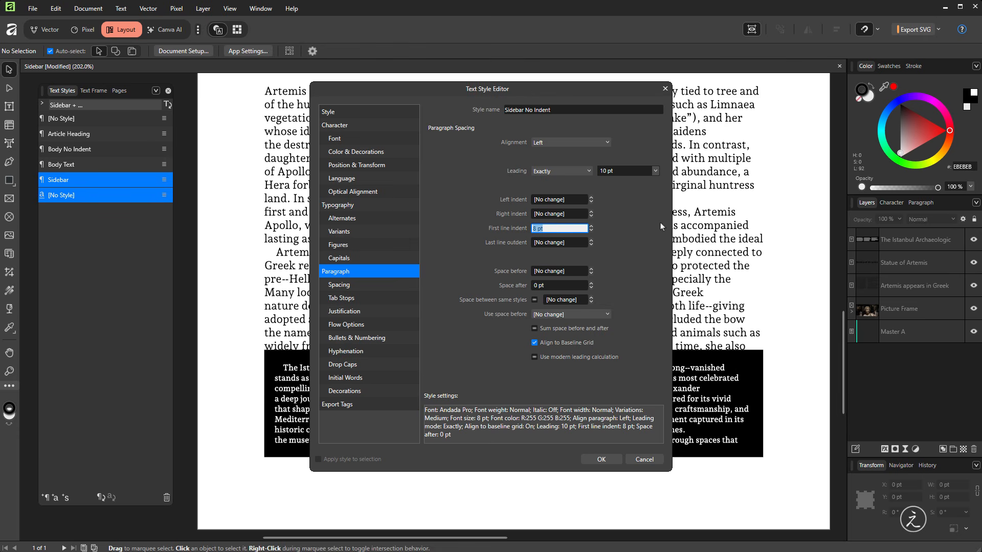
pyautogui.write('0')
pyautogui.press('Tab')
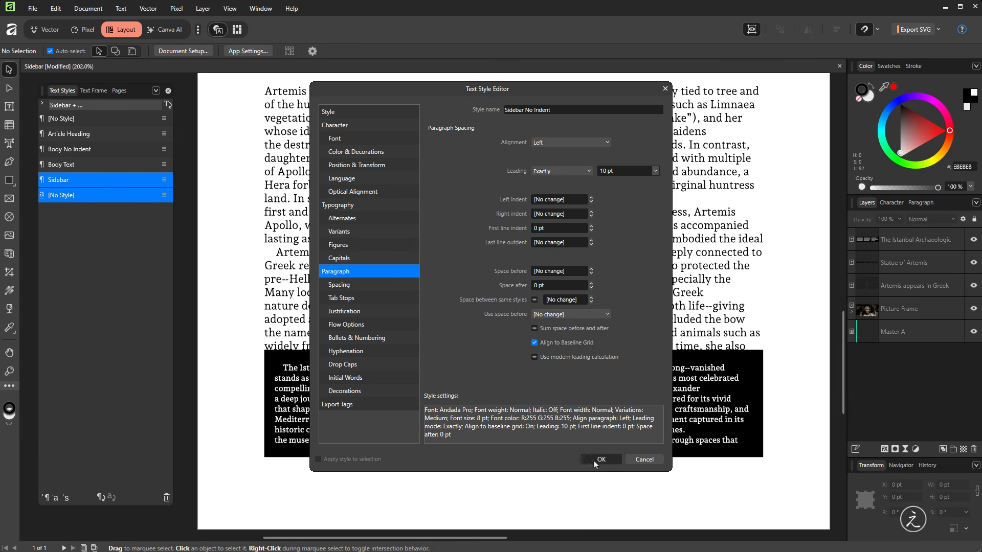
pyautogui.click(595, 459)
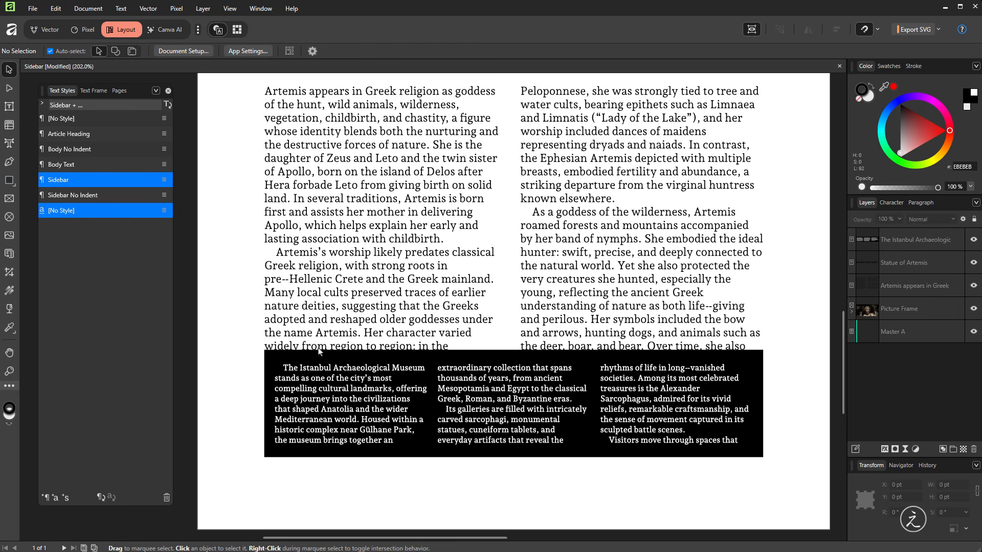
# - Apply the Sidebar No Indent style to the first paragraph of the museum sidebar and deselect the frame
pyautogui.click(285, 369)
pyautogui.press('t')
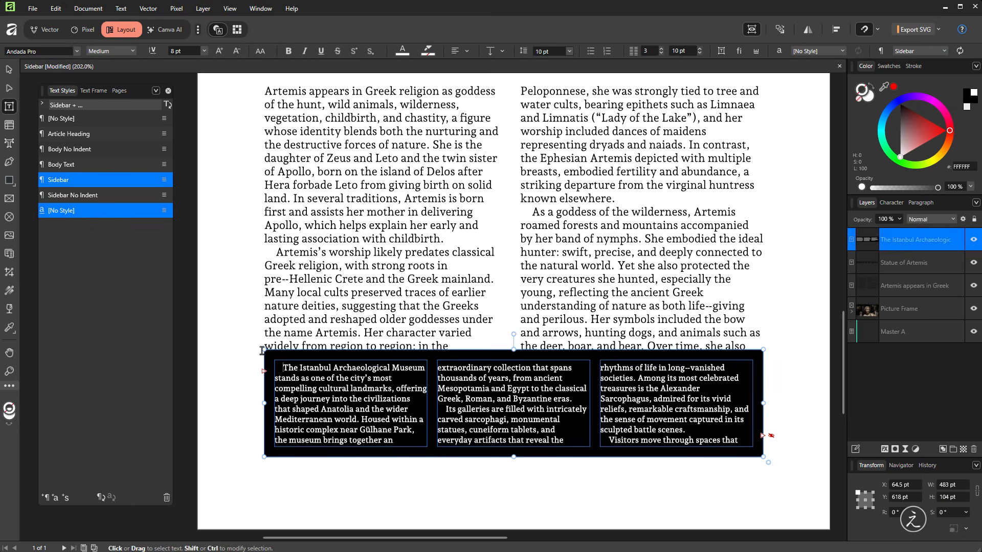
pyautogui.click(111, 196)
pyautogui.press('Escape')
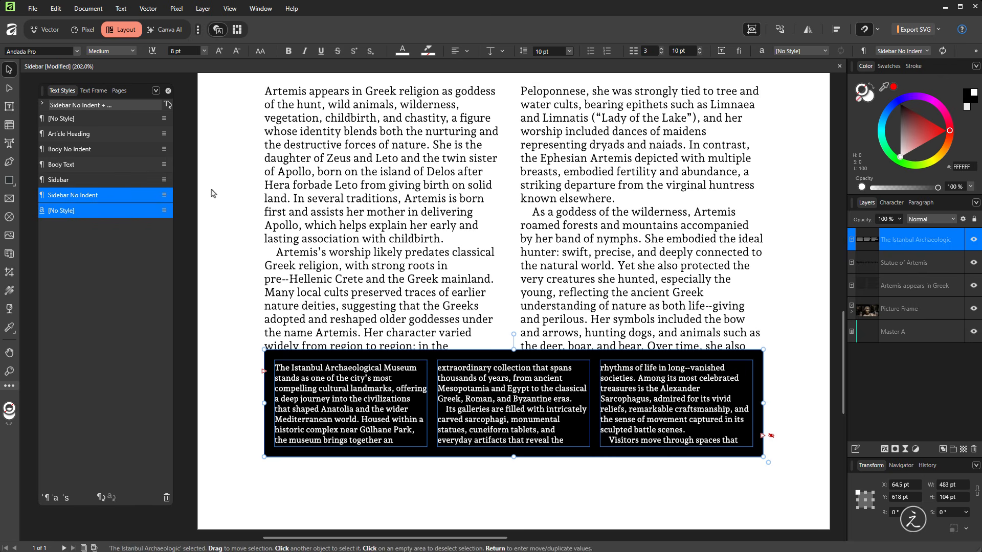
pyautogui.click(228, 196)
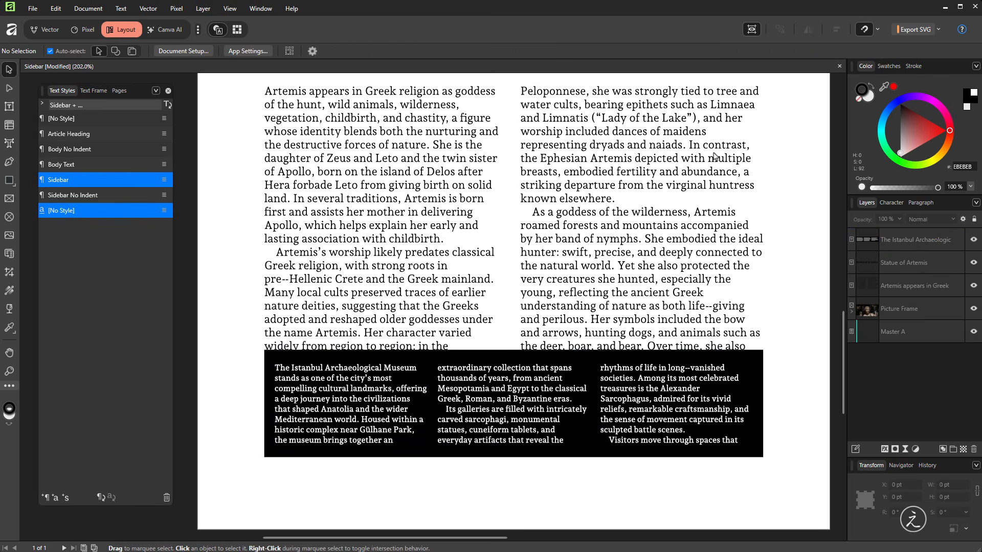
# - Show the grids and guides, then extend the museum frame's upper edge upward to fit the remaining text, and deselect it
pyautogui.click(754, 30)
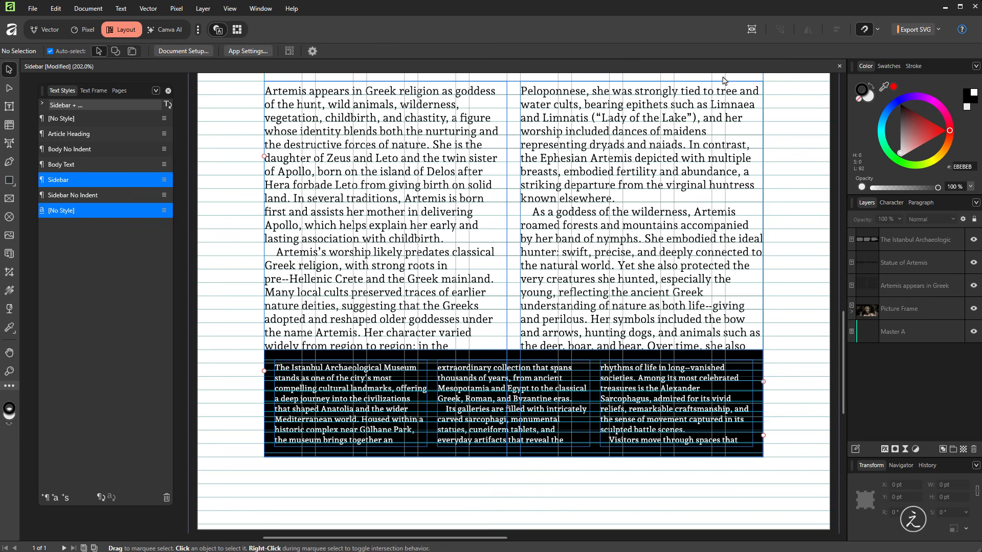
pyautogui.click(615, 391)
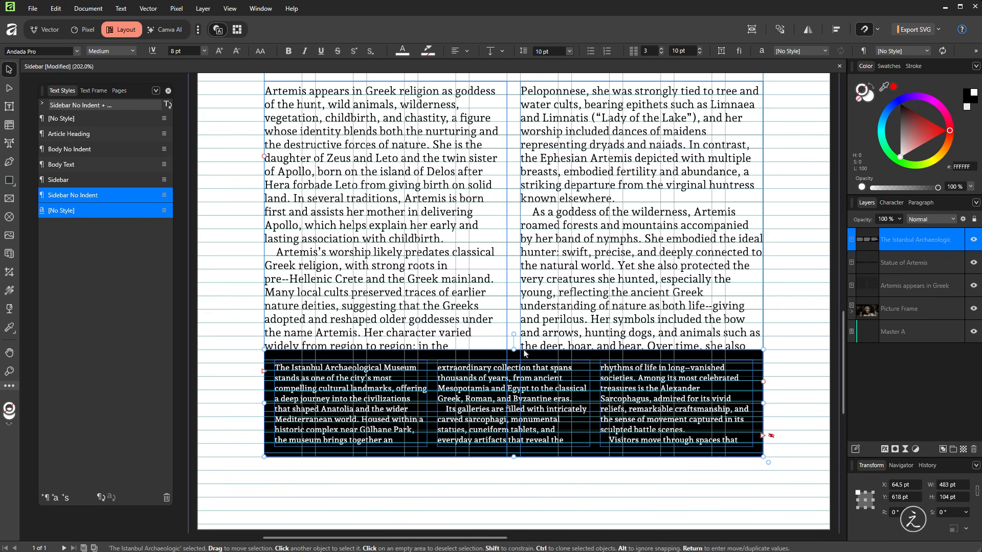
pyautogui.moveTo(513, 348); pyautogui.dragTo(521, 323)
pyautogui.click(556, 508)
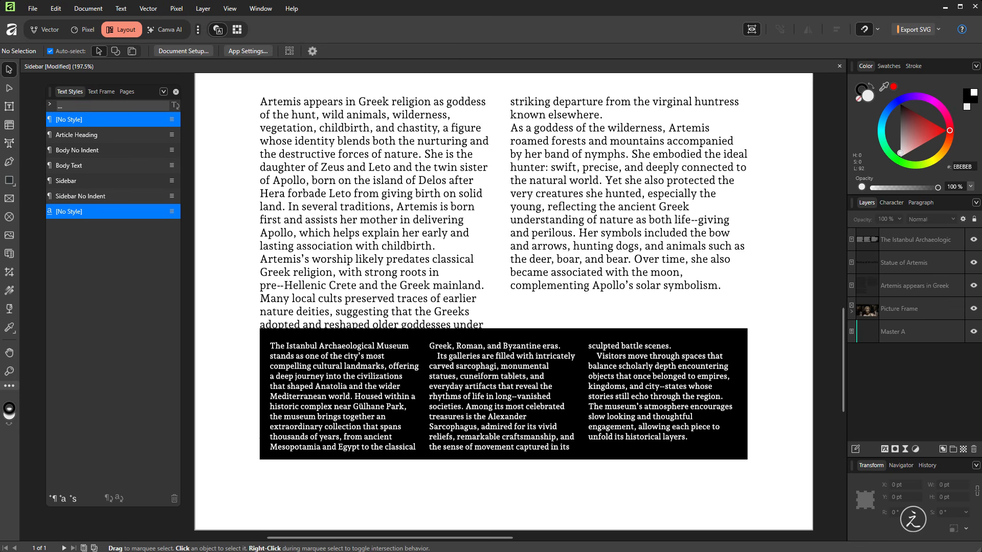
# - Copy the heading "The Archeological Museum" from the Notepad text, then switch back to the Affinity layout with grids and guides shown
pyautogui.hotkey('alt', 'Tab')
pyautogui.moveTo(142, 134); pyautogui.dragTo(24, 134)
pyautogui.hotkey('ctrl', 'c')
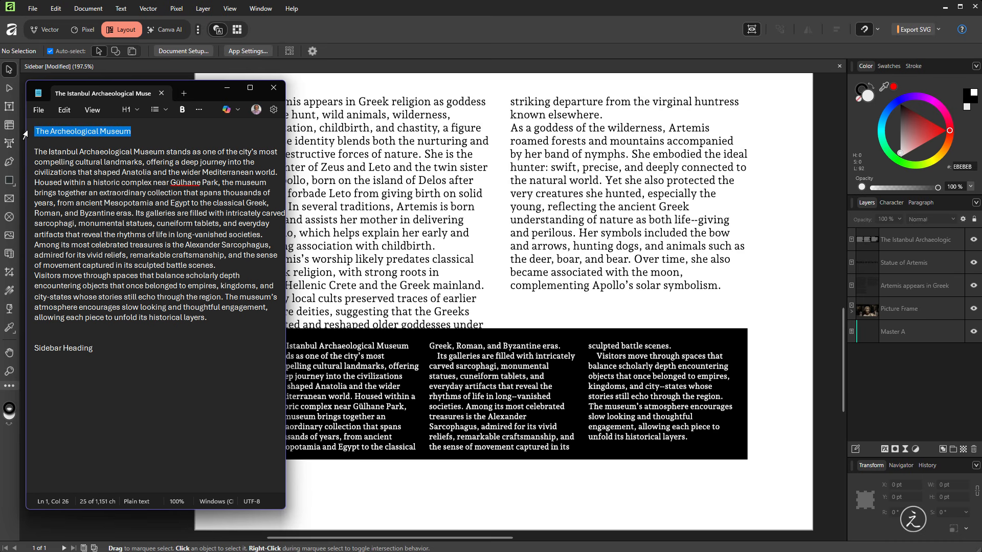
pyautogui.click(155, 142)
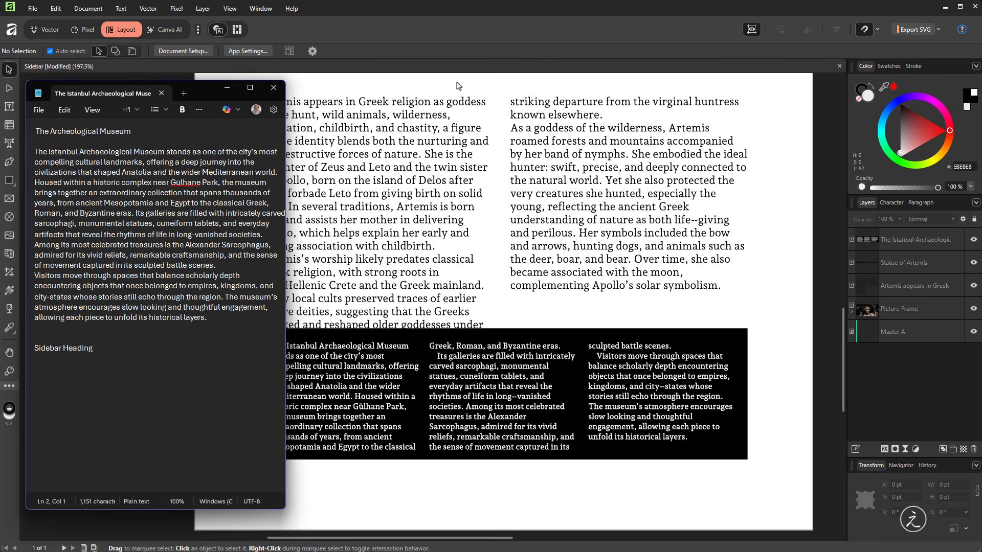
pyautogui.click(589, 486)
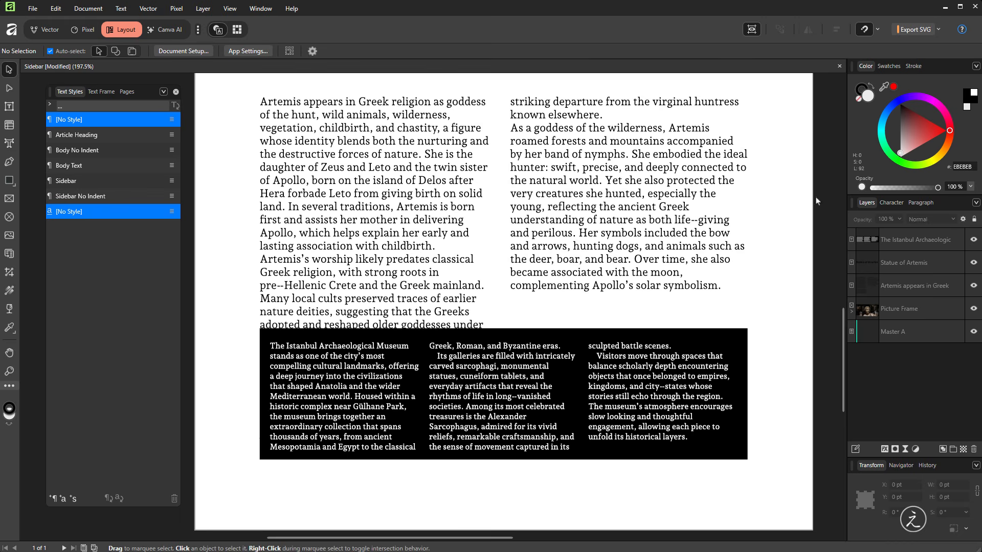
pyautogui.click(752, 31)
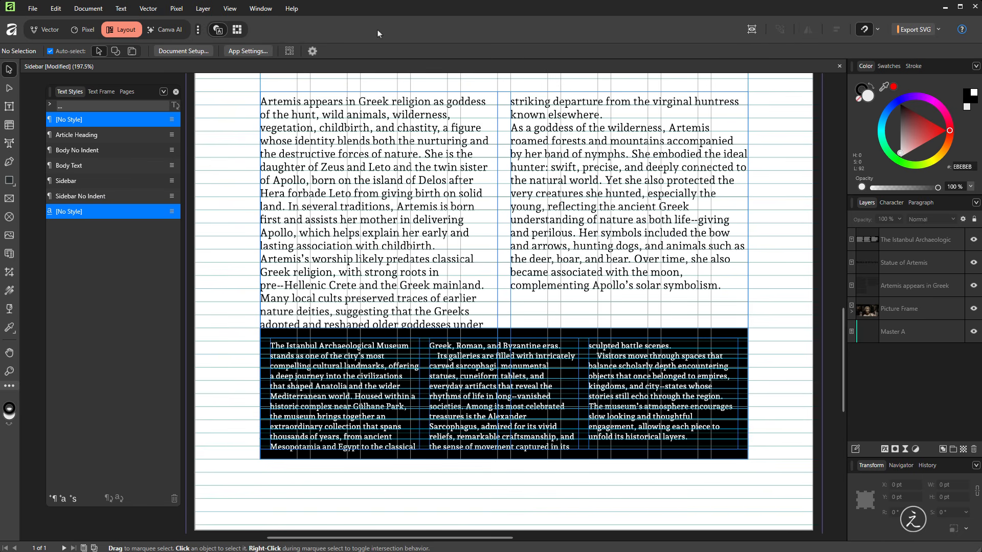
# - Paste the copied heading into a new text frame about 483 × 13 pt and move it directly above the black sidebar
pyautogui.click(10, 109)
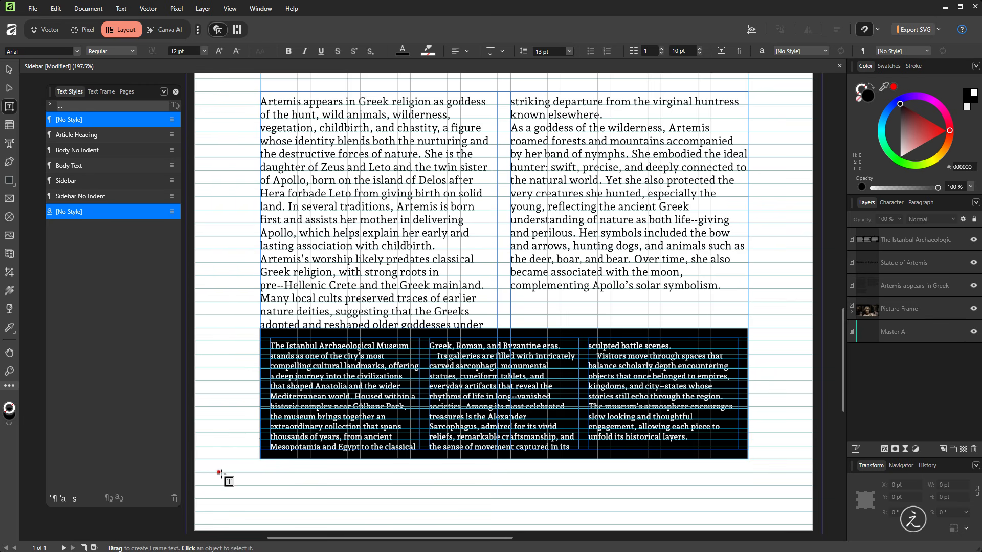
pyautogui.moveTo(260, 473); pyautogui.dragTo(748, 484)
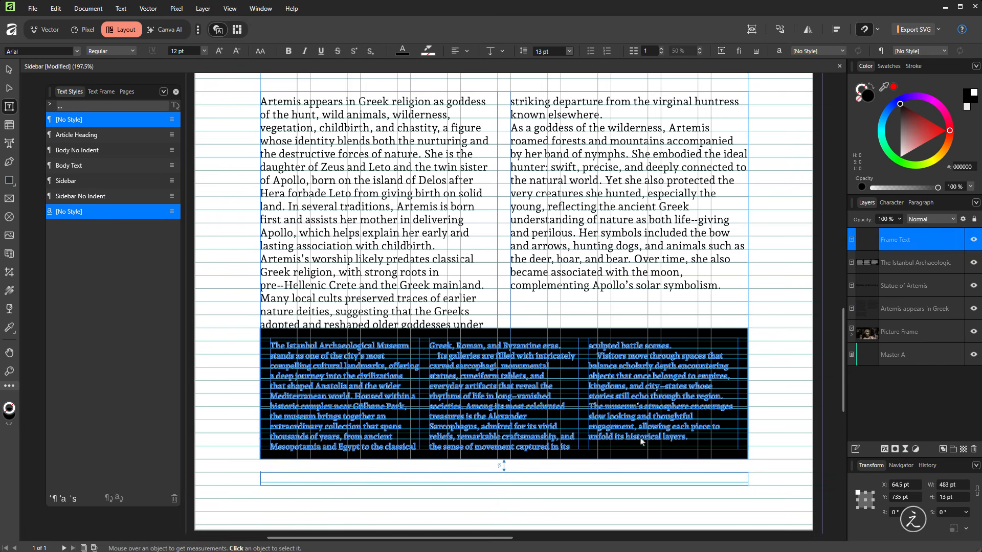
pyautogui.hotkey('ctrl', 'v')
pyautogui.click(9, 69)
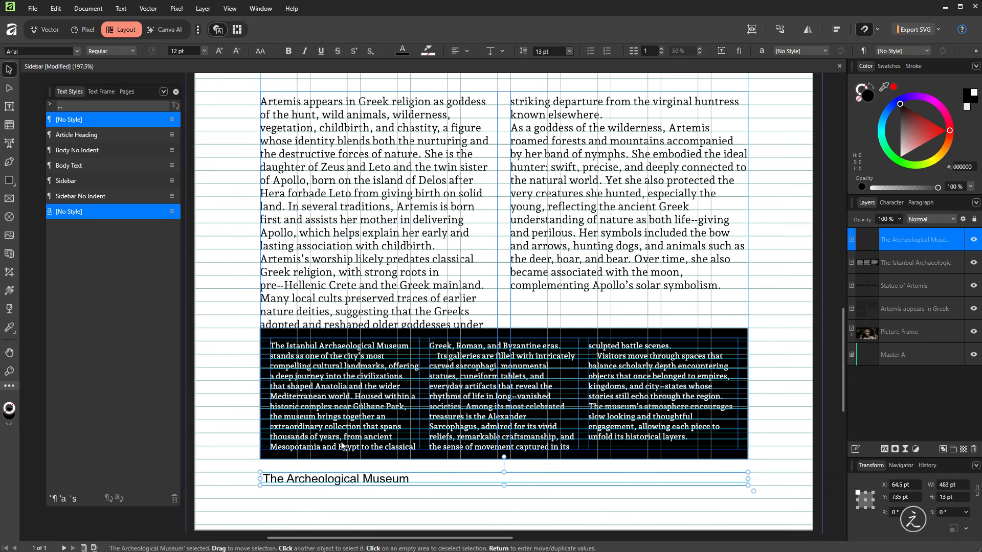
pyautogui.moveTo(356, 484); pyautogui.dragTo(356, 325)
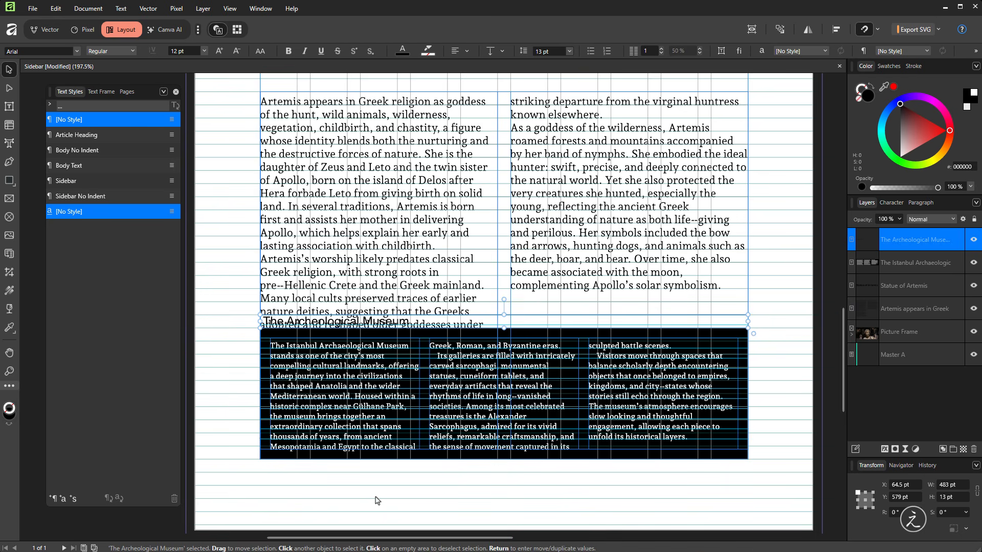
# - Set the heading frame's text wrap to Jump, increase its top distance from the text, and deselect it
pyautogui.click(121, 9)
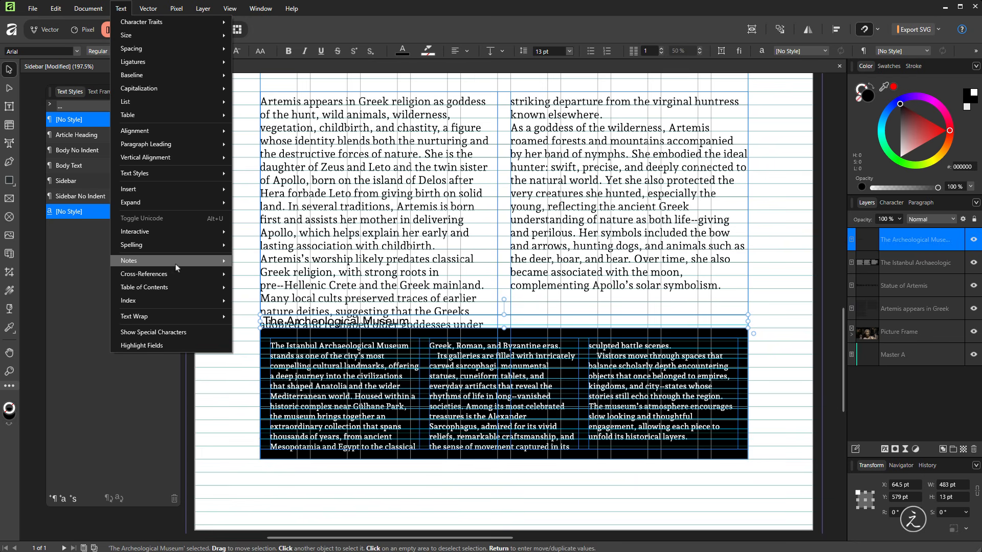
pyautogui.moveTo(188, 318)
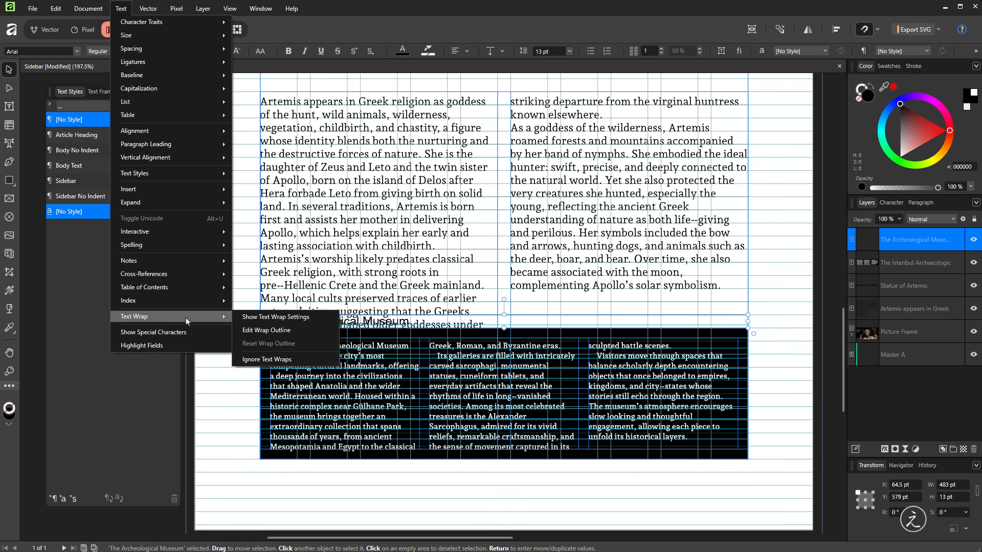
pyautogui.click(315, 320)
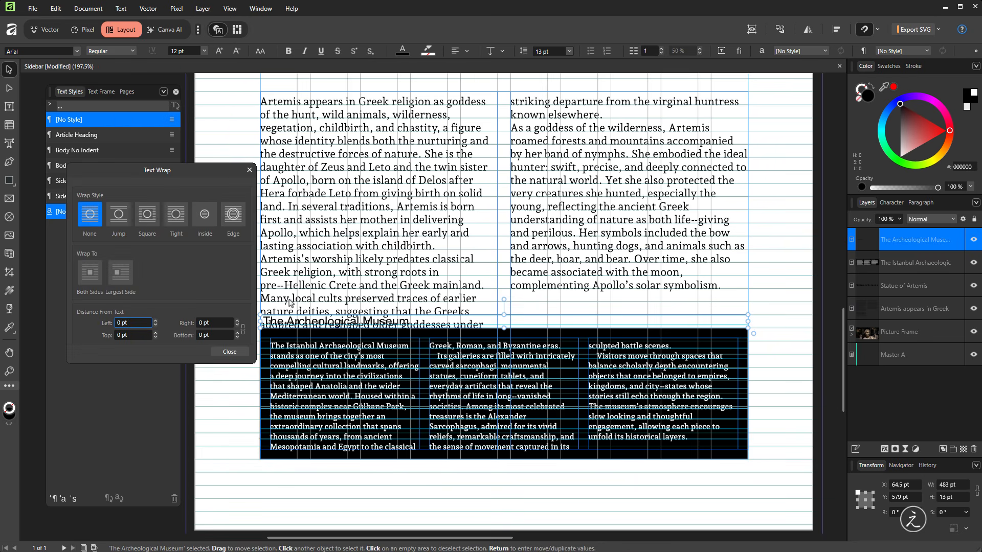
pyautogui.click(119, 217)
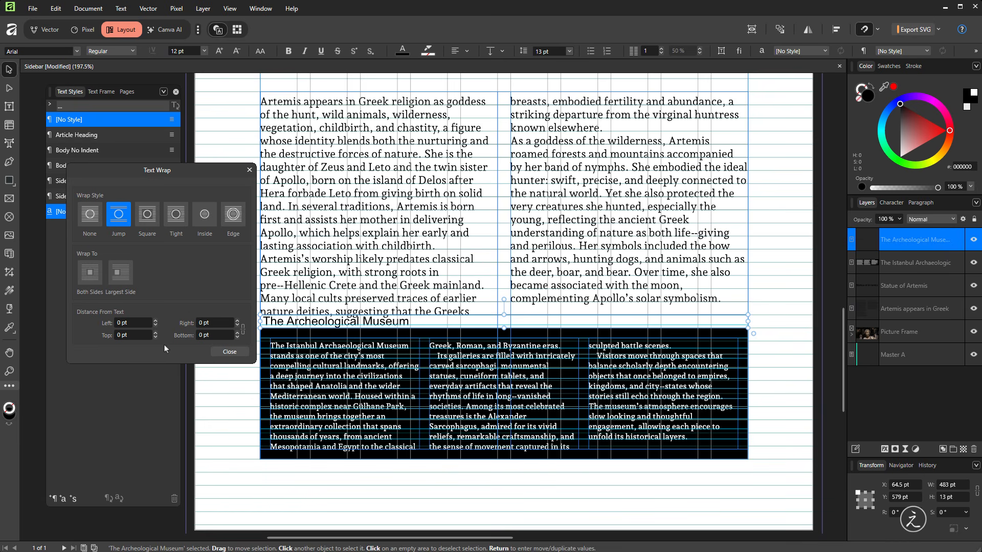
pyautogui.click(156, 333)
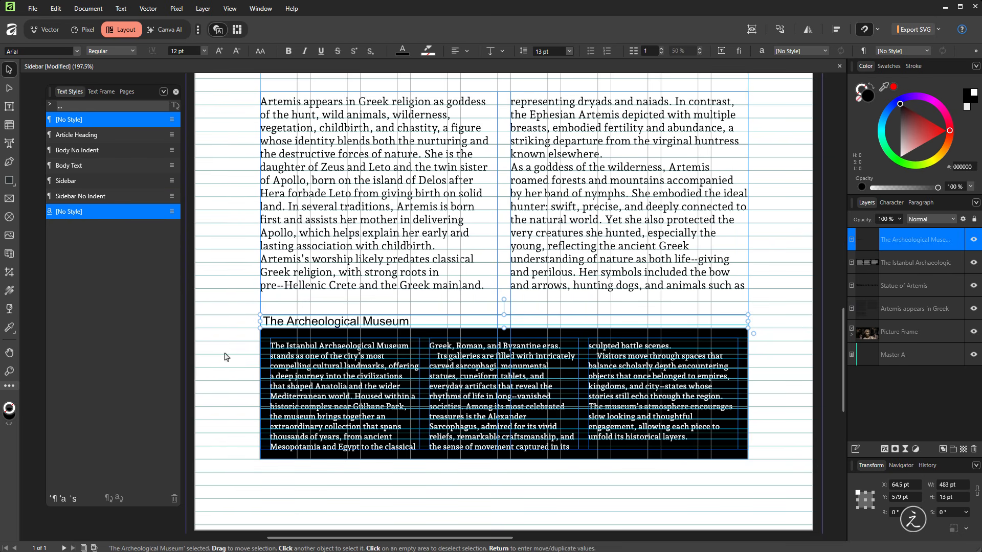
pyautogui.click(229, 352)
pyautogui.click(242, 350)
# - Start a new paragraph style from the museum heading and name it "Sidebar Heading", copying the name from the Notepad text
pyautogui.moveTo(308, 308); pyautogui.dragTo(487, 247)
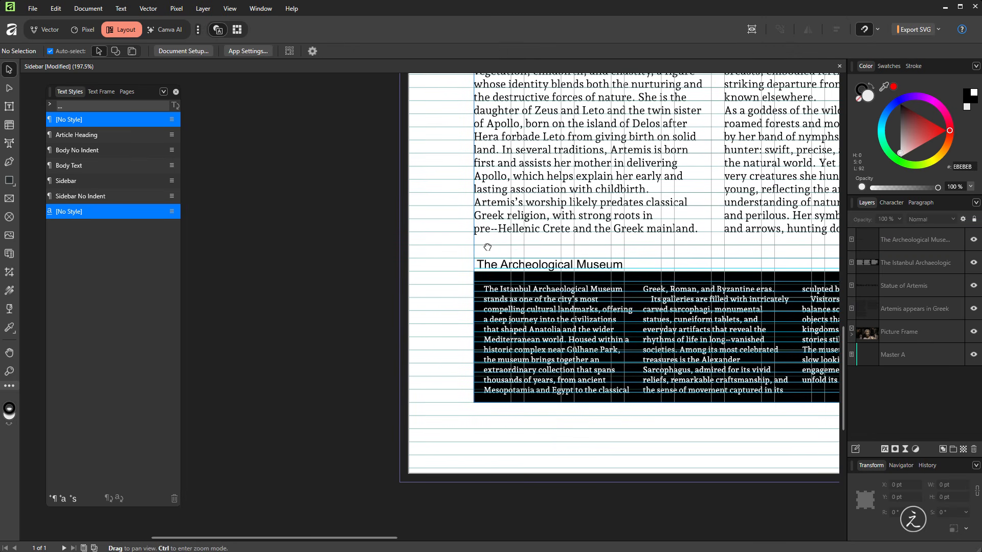
pyautogui.click(519, 269)
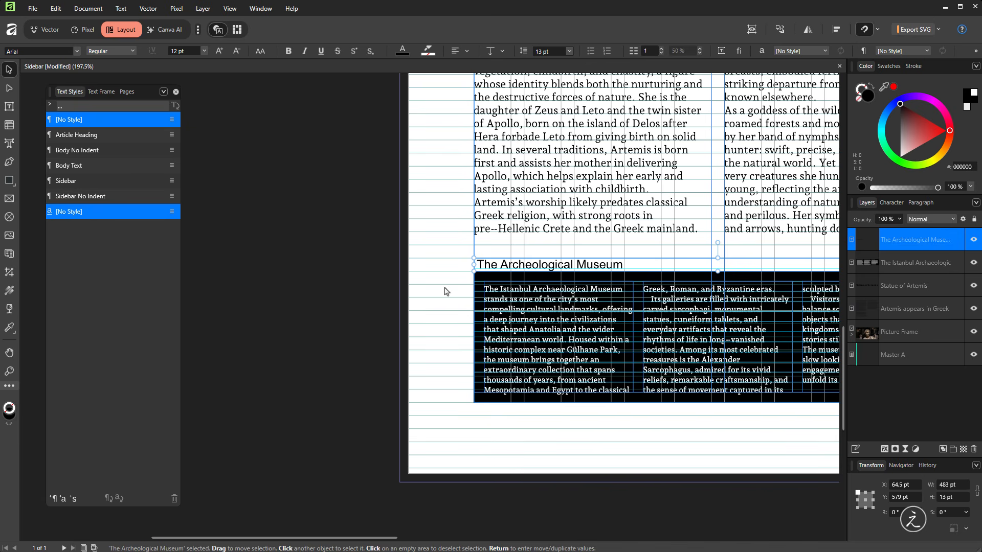
pyautogui.click(56, 498)
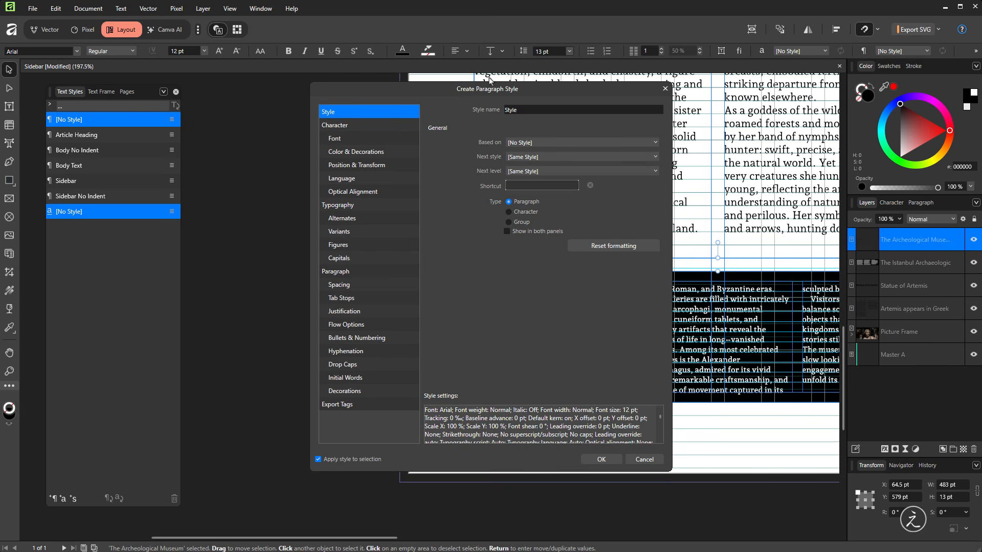
pyautogui.moveTo(458, 94); pyautogui.dragTo(236, 101)
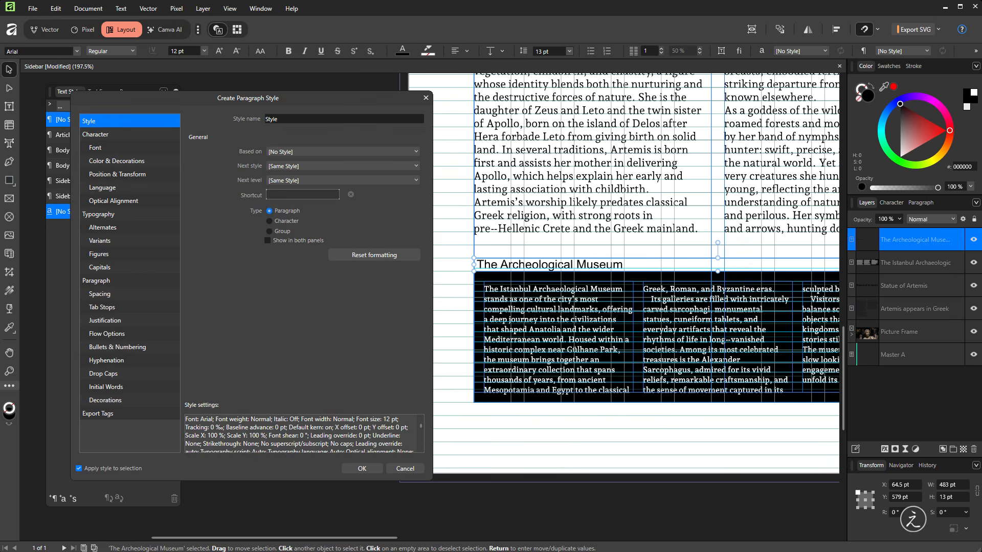
pyautogui.hotkey('alt', 'Tab')
pyautogui.tripleClick(87, 350)
pyautogui.hotkey('ctrl', 'c')
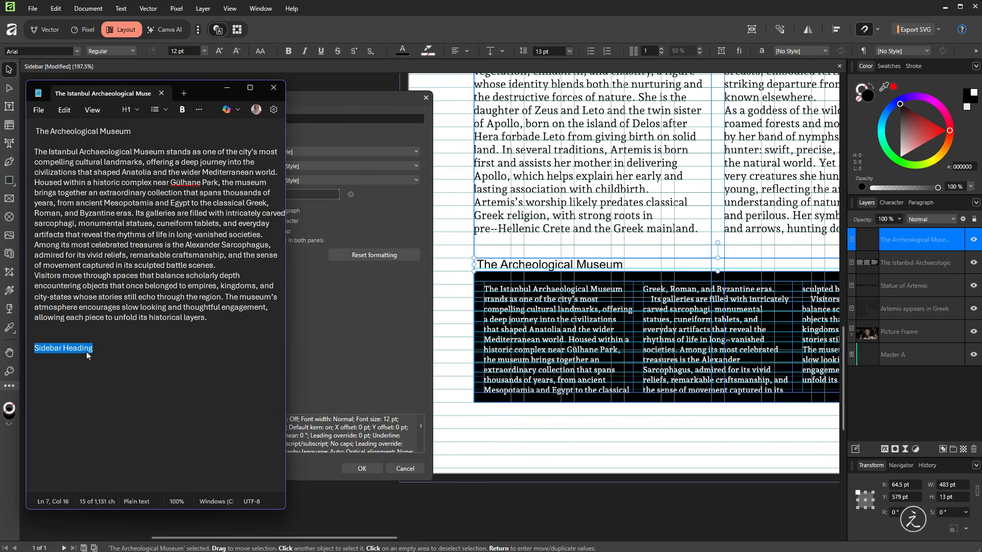
pyautogui.click(320, 349)
pyautogui.hotkey('ctrl', 'v')
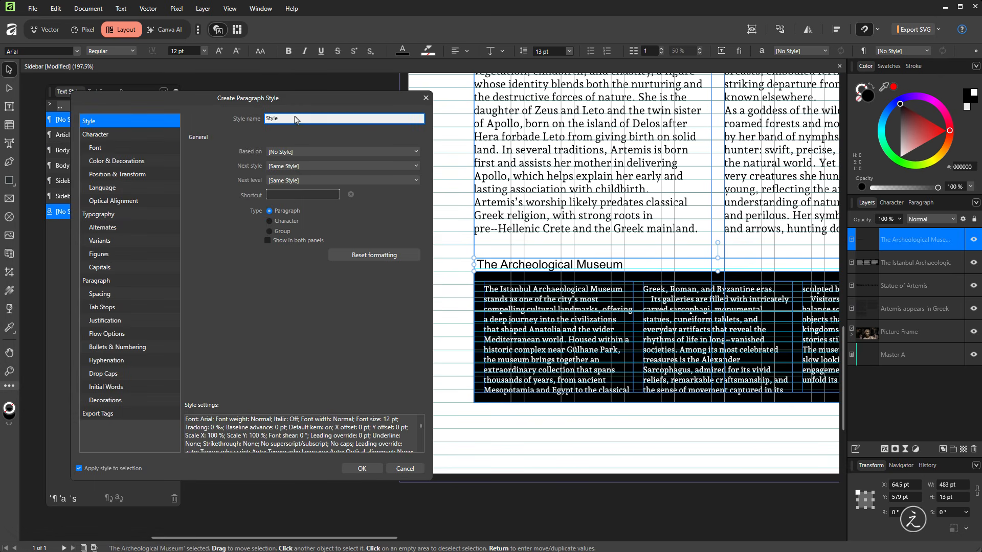
# - Reset the new style's formatting and set its font to Aptos ExtraBold at 14 pt
pyautogui.click(379, 255)
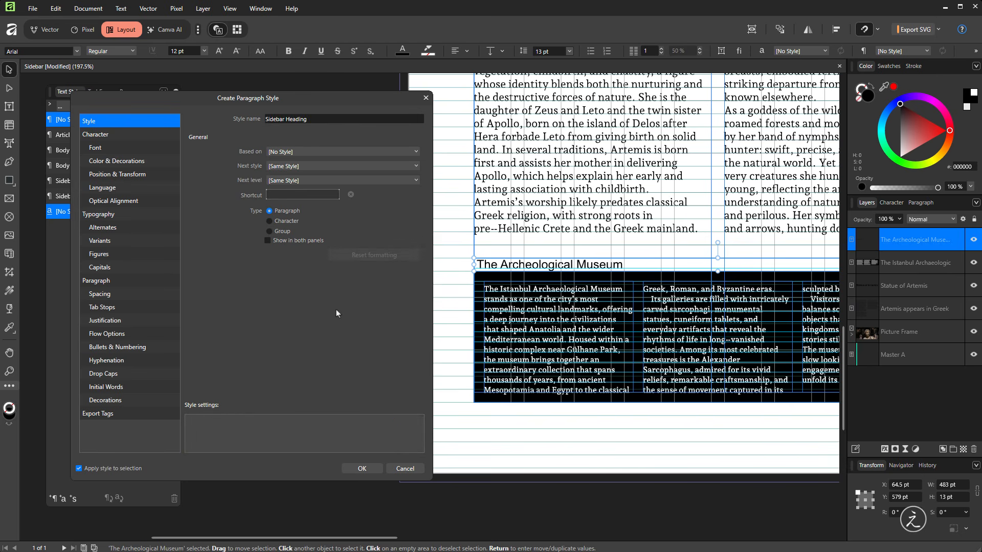
pyautogui.click(99, 148)
pyautogui.click(294, 152)
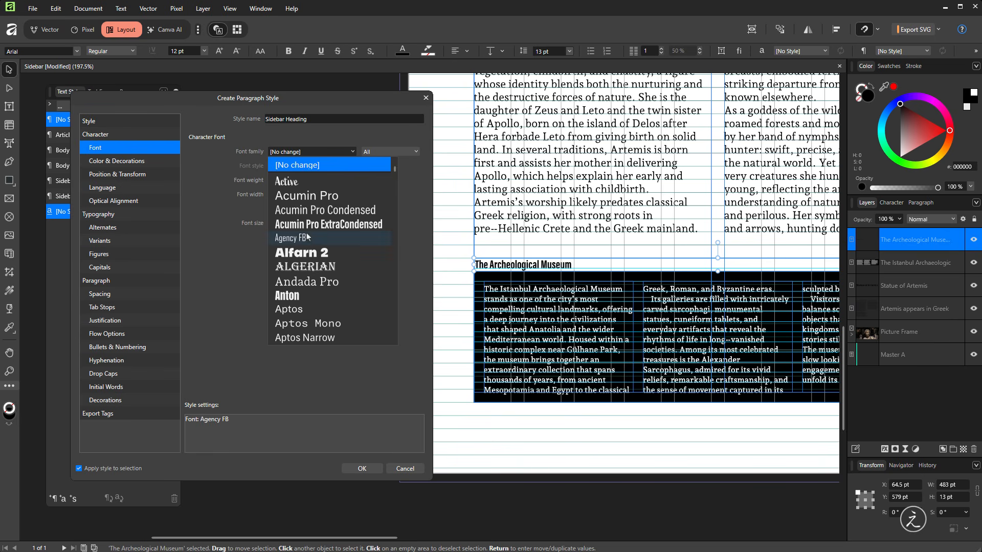
pyautogui.click(294, 309)
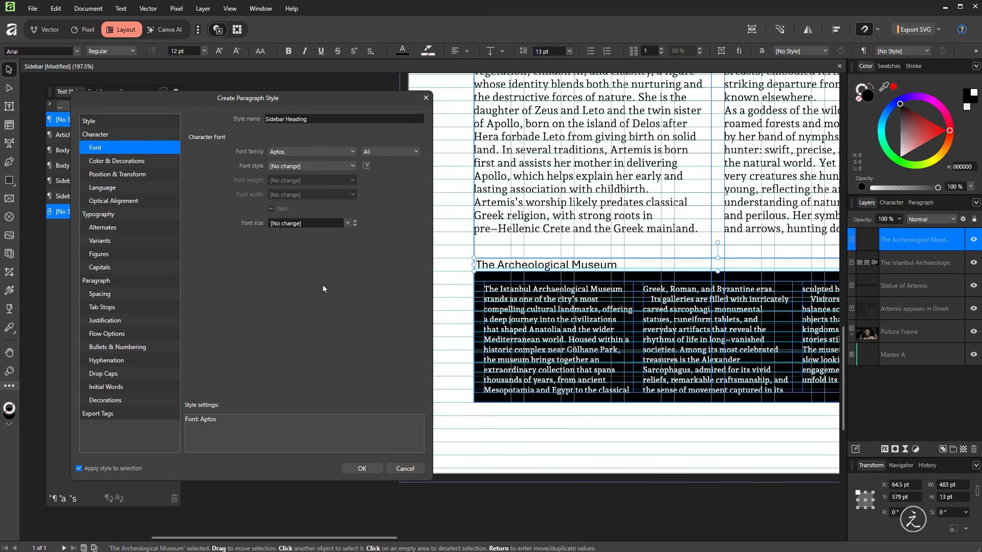
pyautogui.click(322, 165)
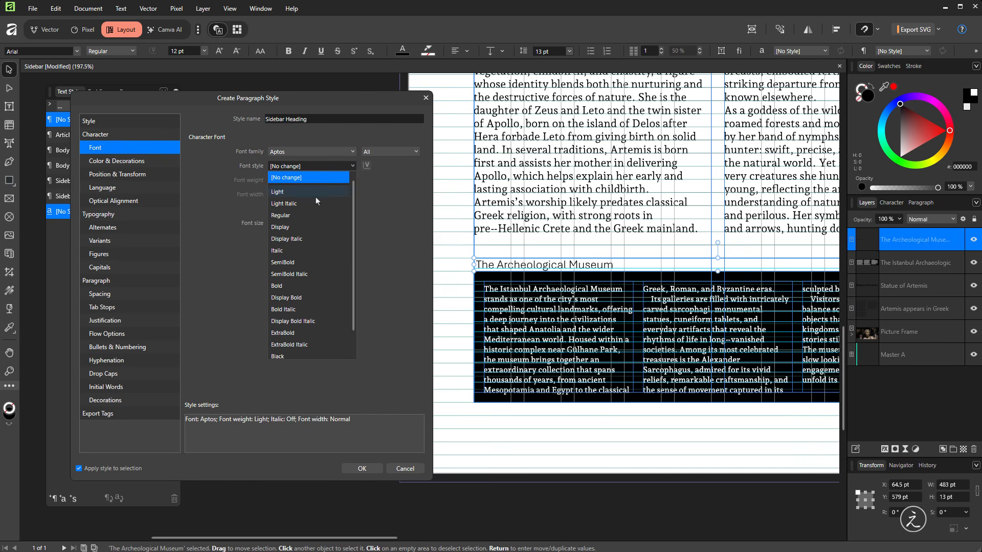
pyautogui.click(293, 332)
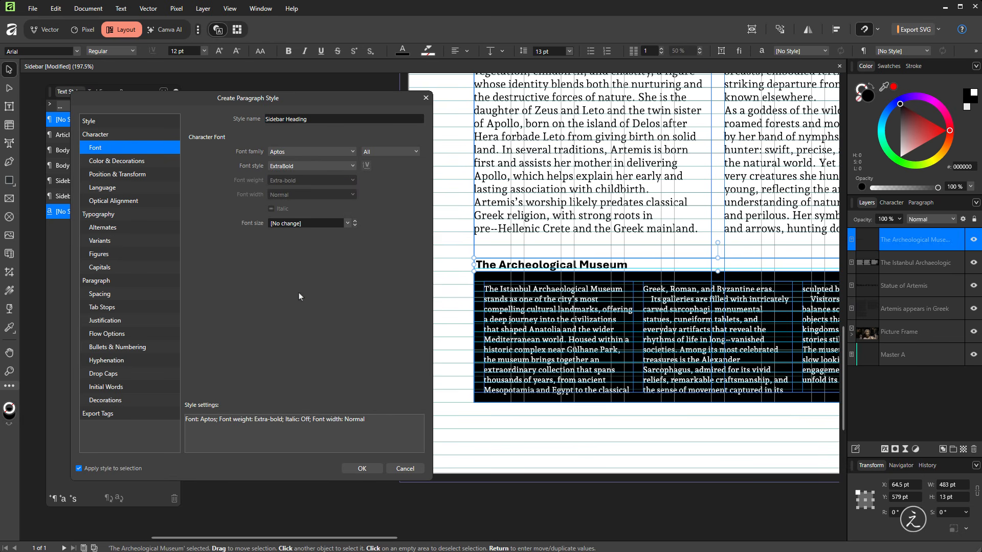
pyautogui.click(347, 223)
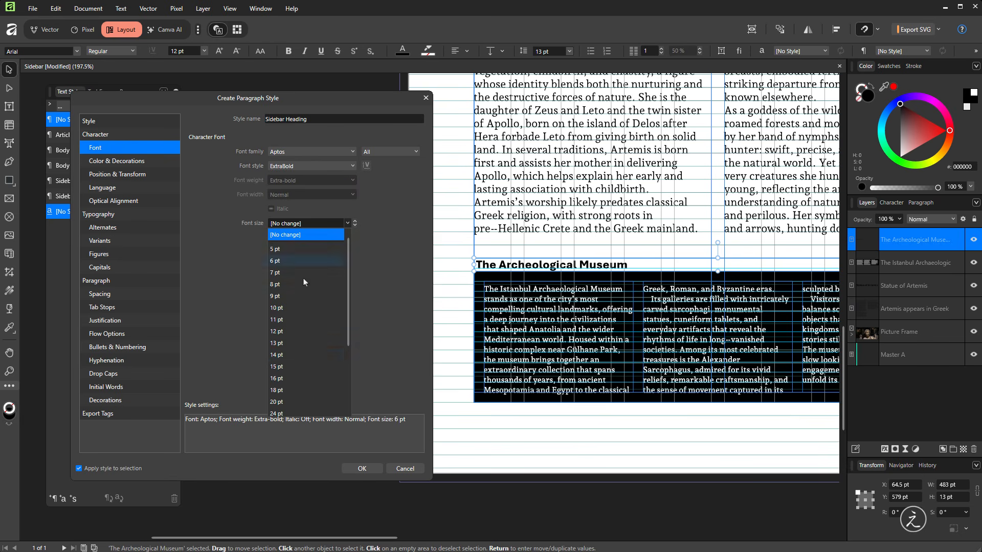
pyautogui.click(284, 355)
# - Set the Sidebar Heading style's paragraph alignment to Center
pyautogui.click(121, 281)
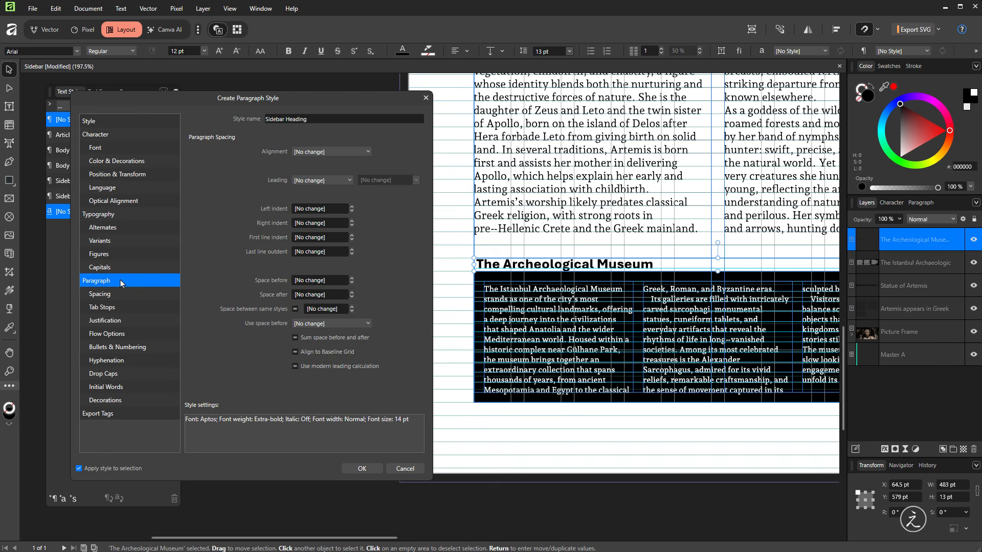
pyautogui.click(312, 153)
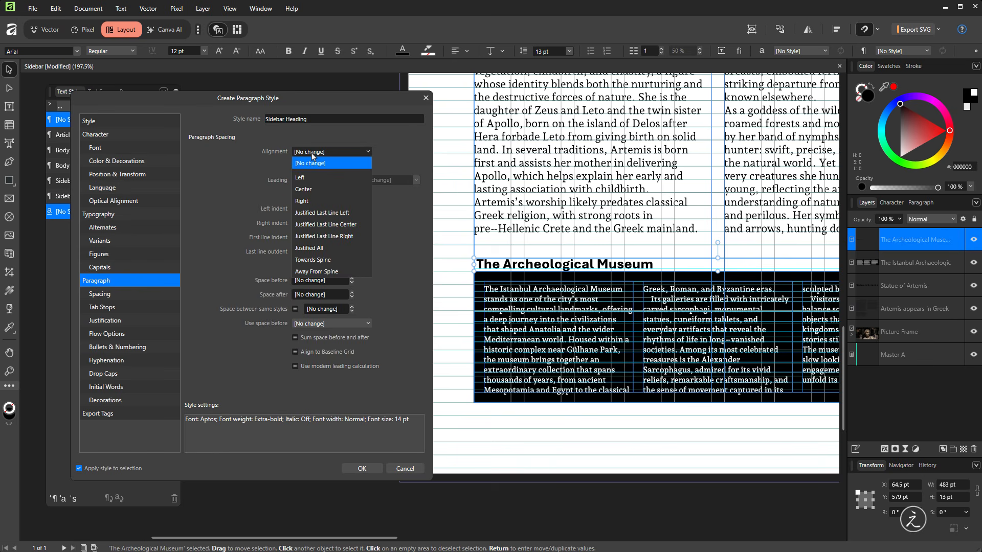
pyautogui.click(312, 188)
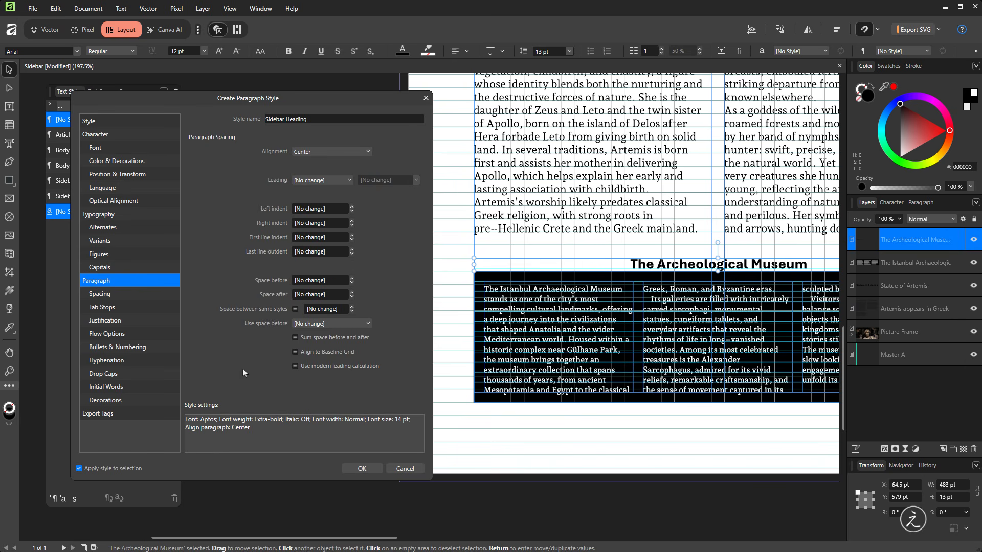
# - Give the Sidebar Heading style a white (FFFFFF) font color and create the style
pyautogui.click(136, 160)
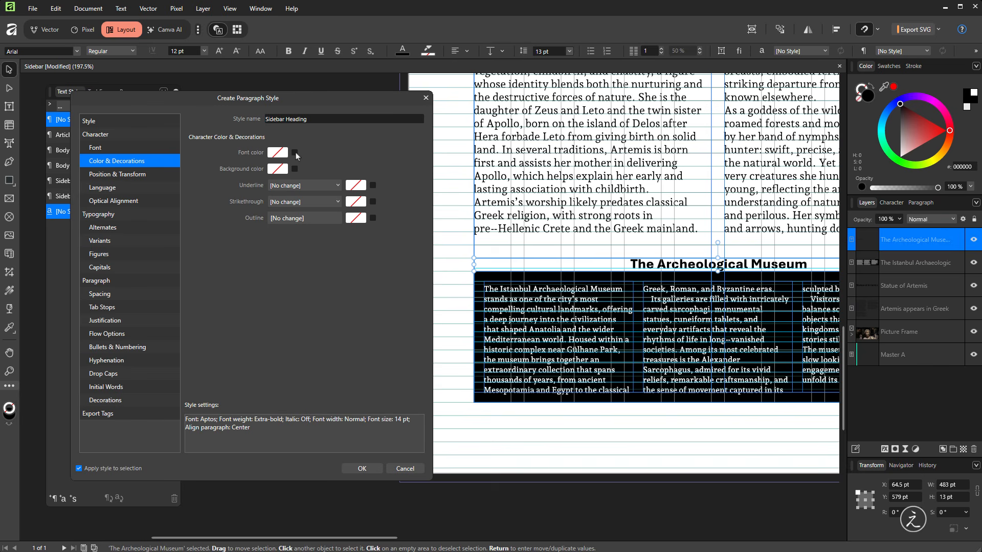
pyautogui.click(295, 153)
pyautogui.click(278, 153)
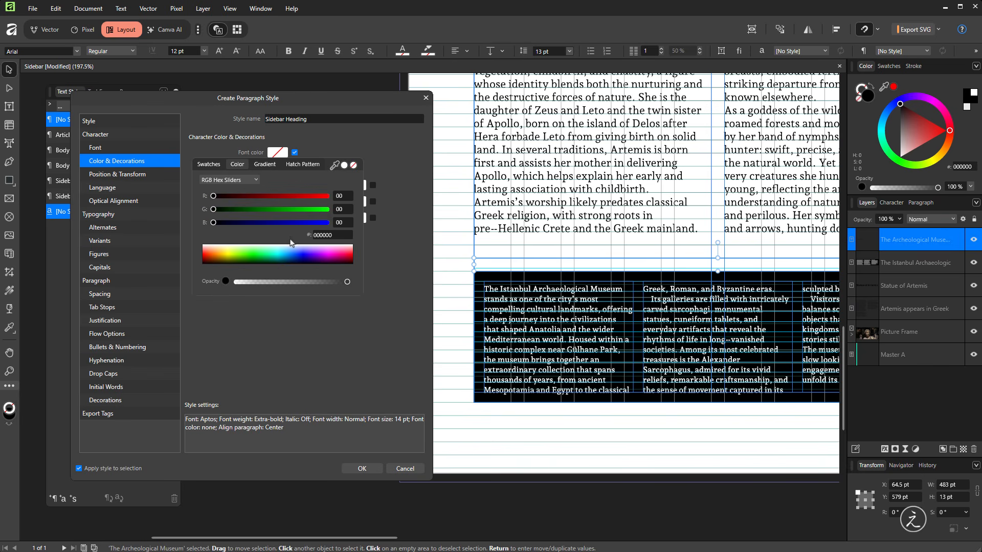
pyautogui.moveTo(307, 256); pyautogui.dragTo(361, 243)
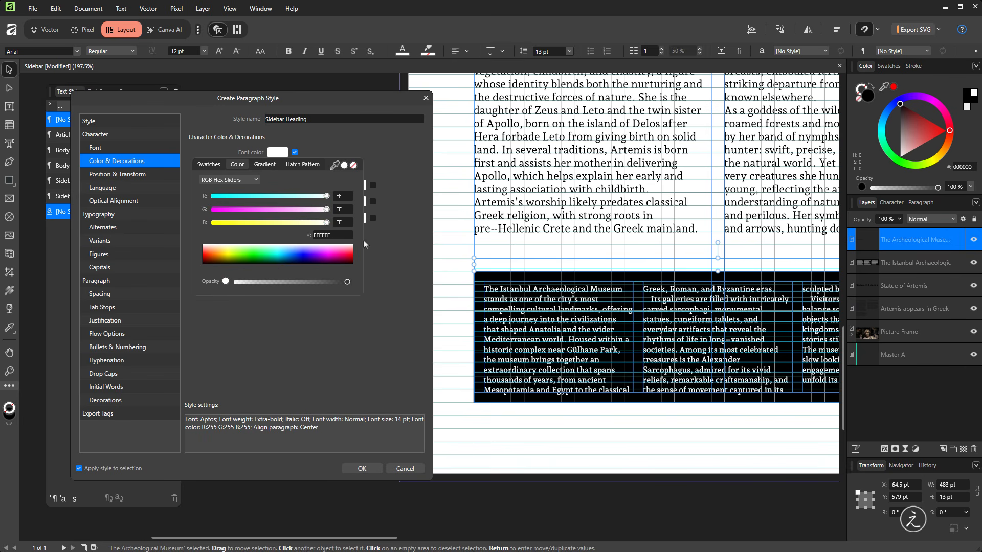
pyautogui.click(363, 469)
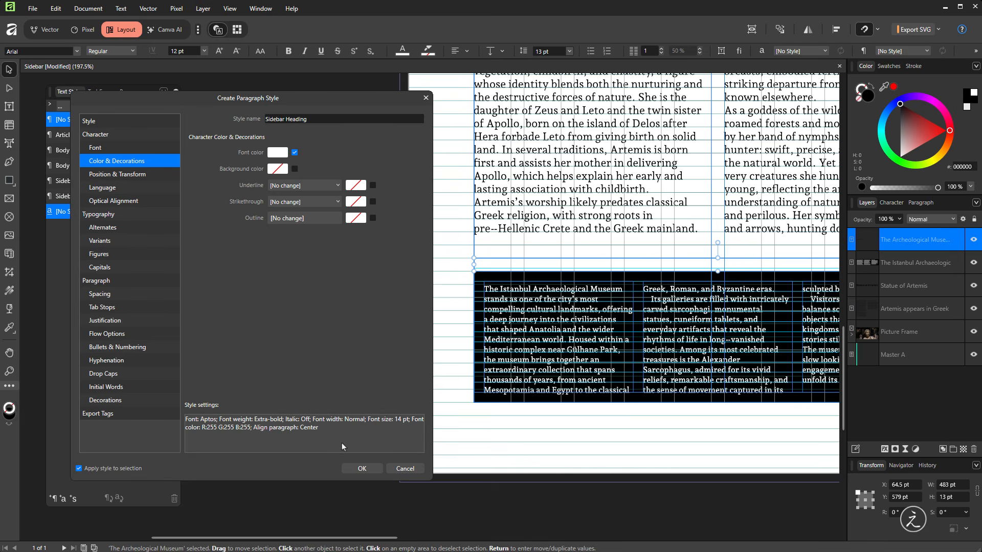
pyautogui.click(360, 469)
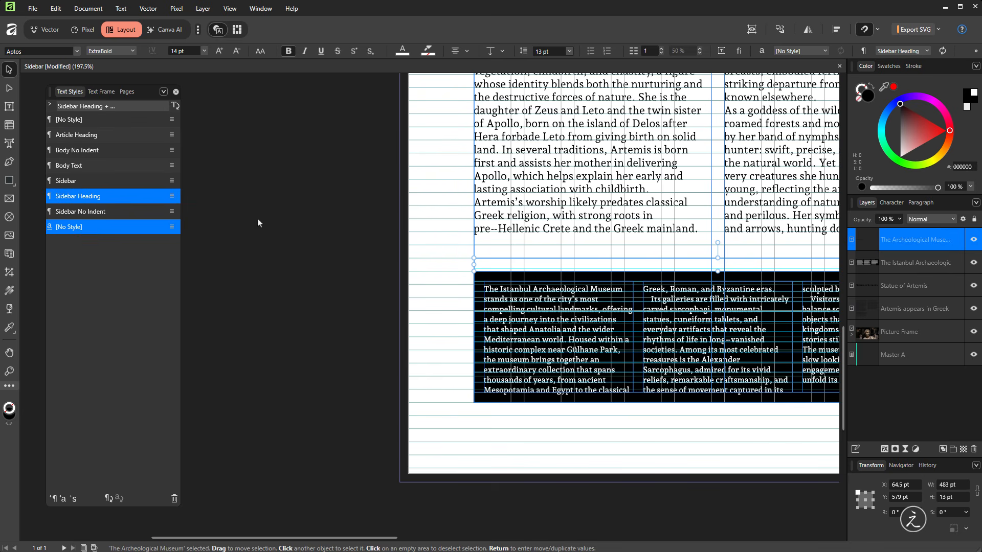
# - Edit the Sidebar Heading style and enable a paragraph decoration that uses a filled background
pyautogui.doubleClick(97, 198)
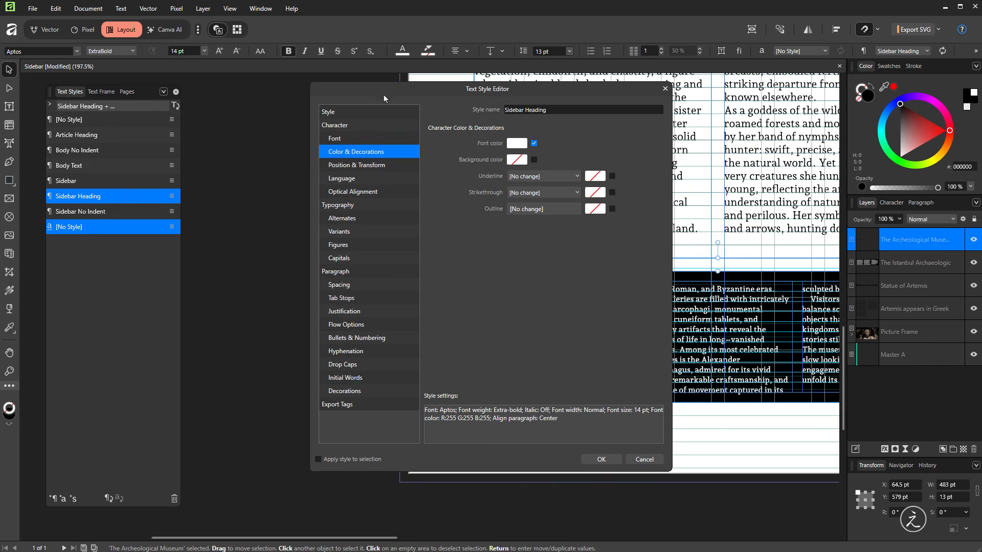
pyautogui.moveTo(384, 95); pyautogui.dragTo(109, 92)
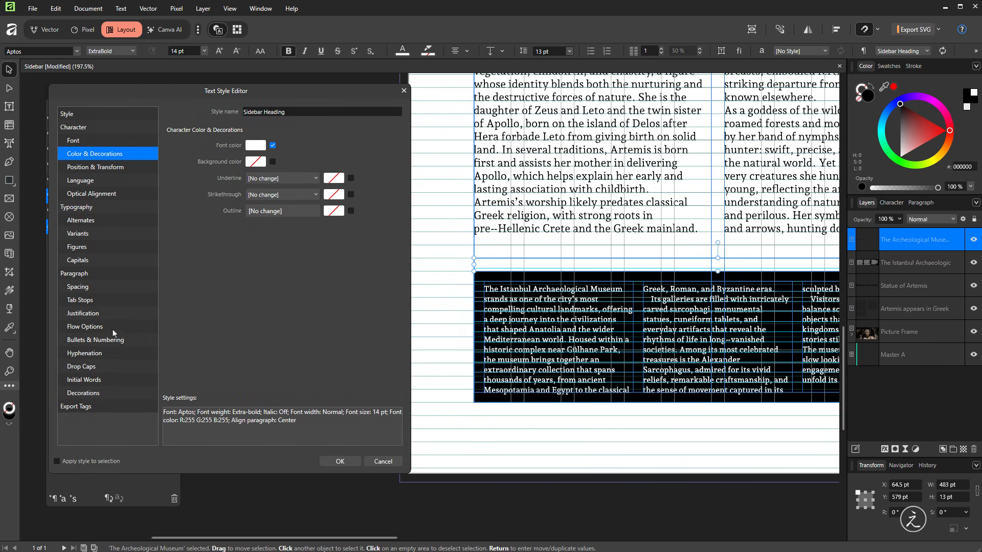
pyautogui.click(111, 394)
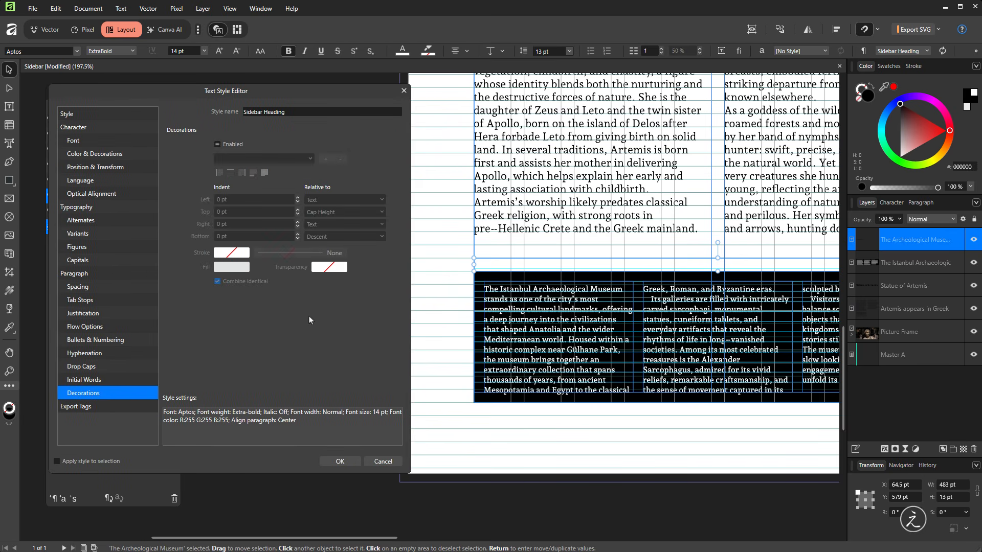
pyautogui.click(217, 145)
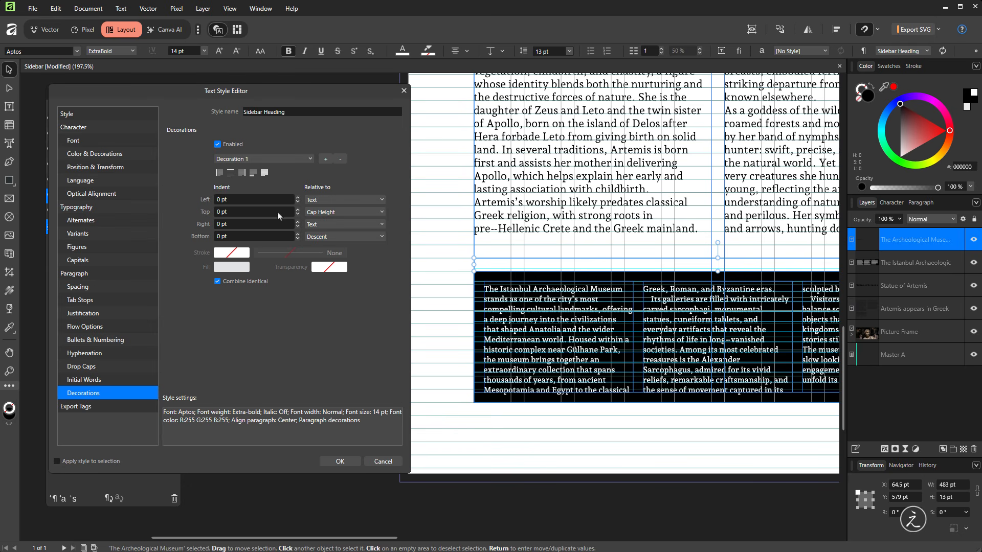
pyautogui.click(265, 172)
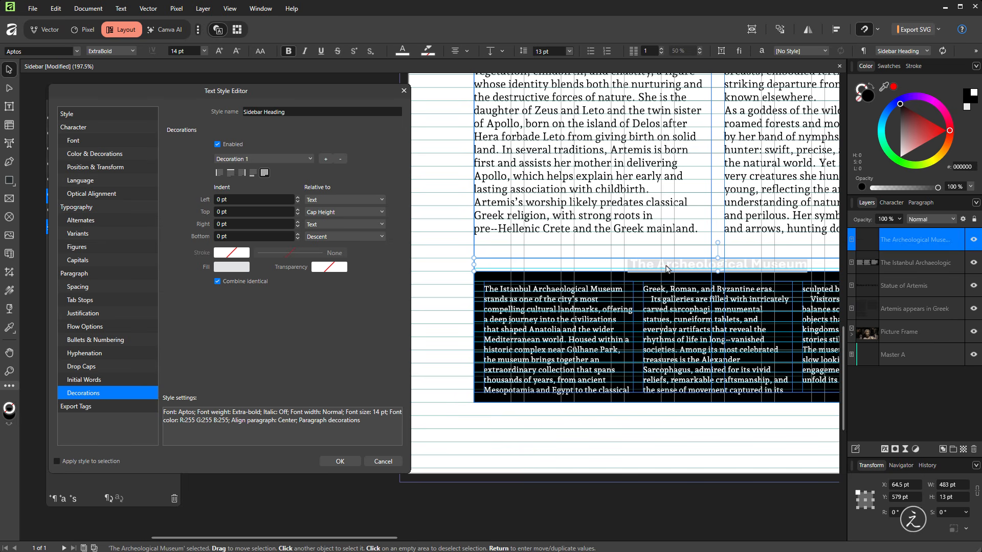
# - Set the heading decoration's fill color to blue (0066FF)
pyautogui.click(238, 269)
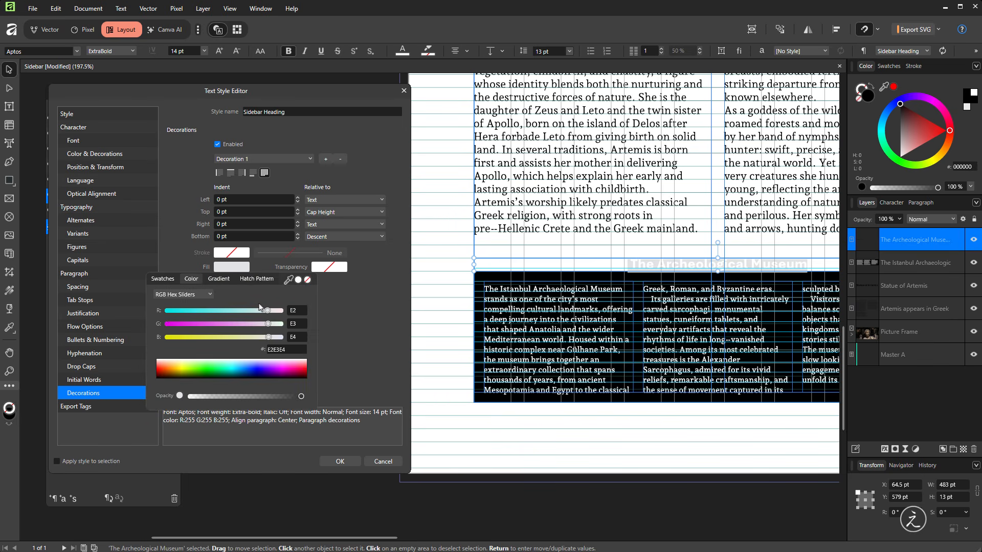
pyautogui.click(291, 350)
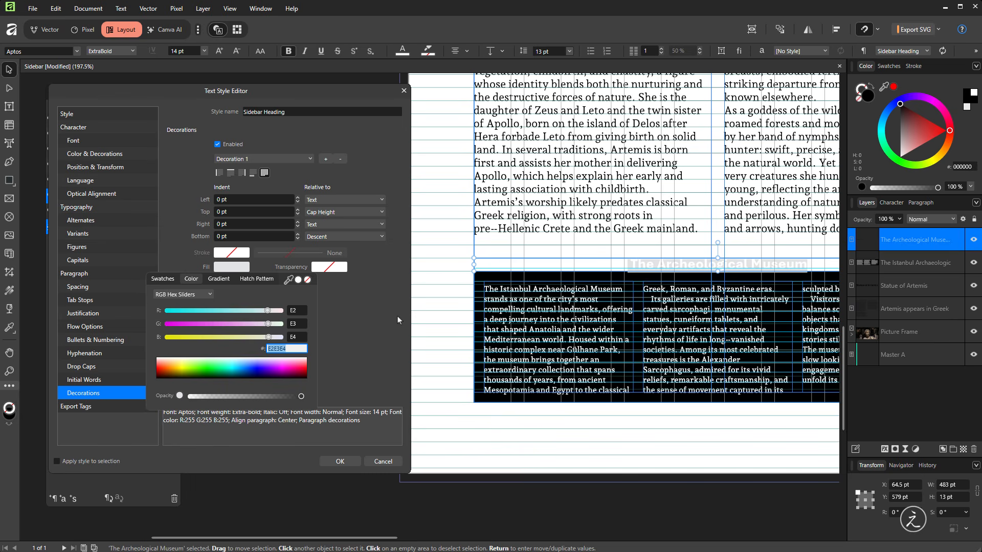
pyautogui.write('0066FF')
pyautogui.press('Tab')
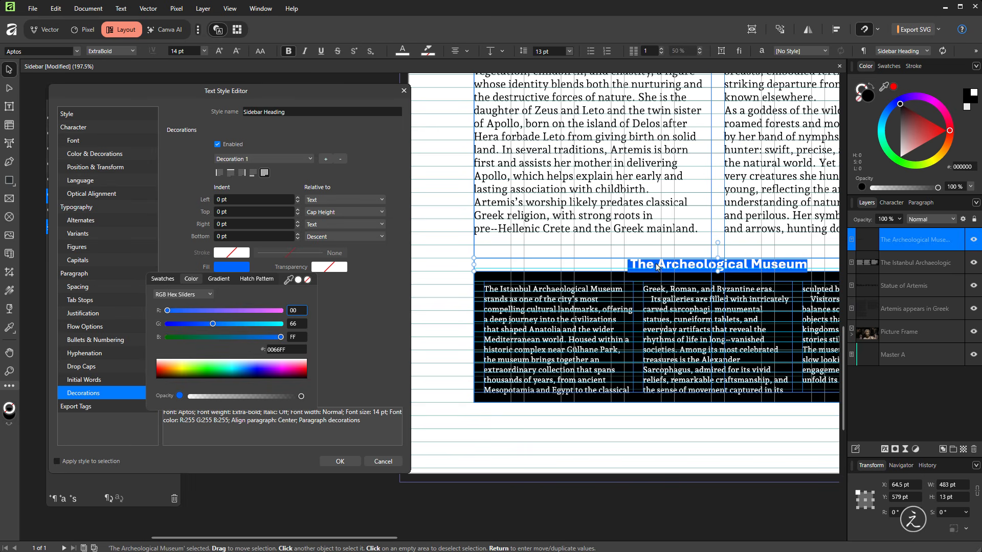
pyautogui.click(344, 383)
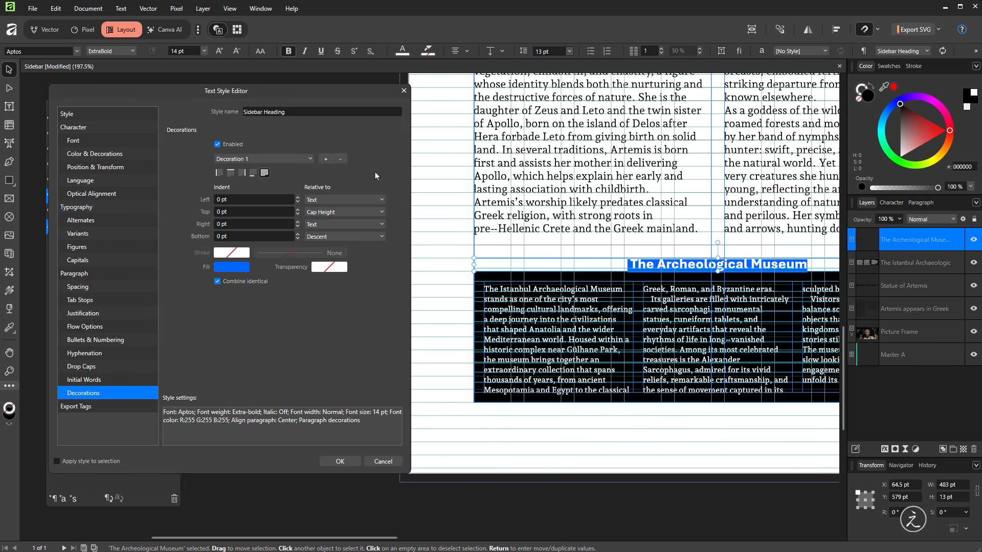
# - Make the decoration's left and right edges relative to Column and its top edge relative to Ascent
pyautogui.click(264, 173)
pyautogui.click(363, 201)
pyautogui.click(361, 211)
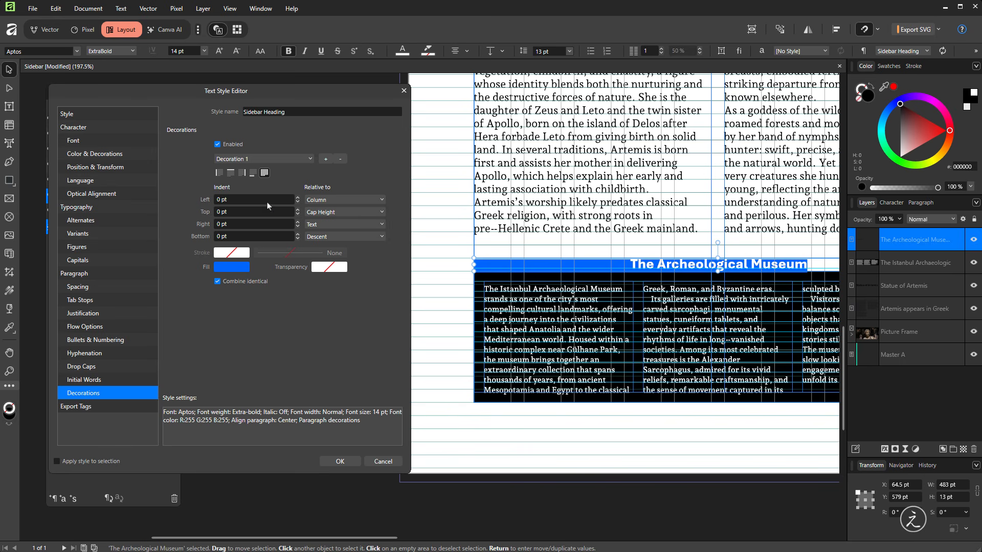
pyautogui.click(343, 226)
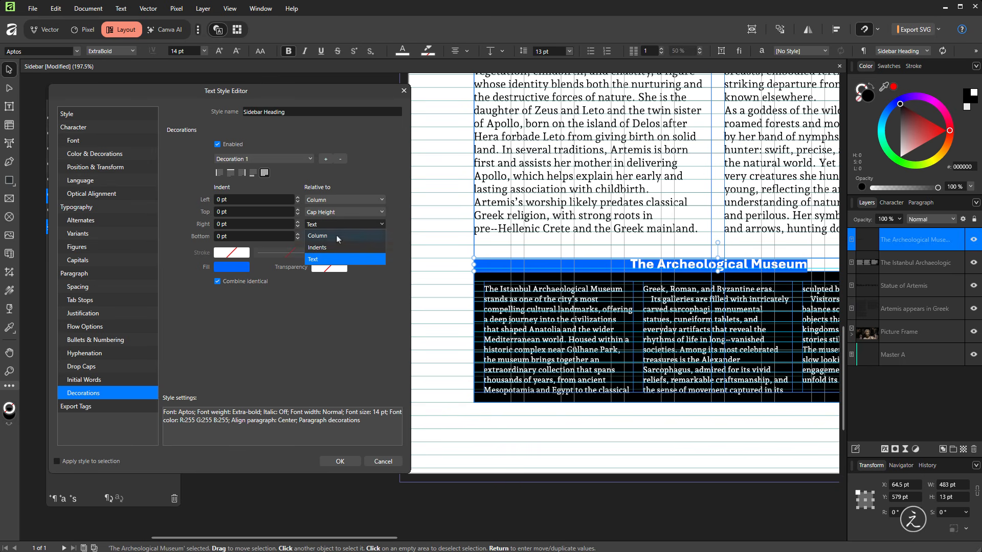
pyautogui.click(340, 236)
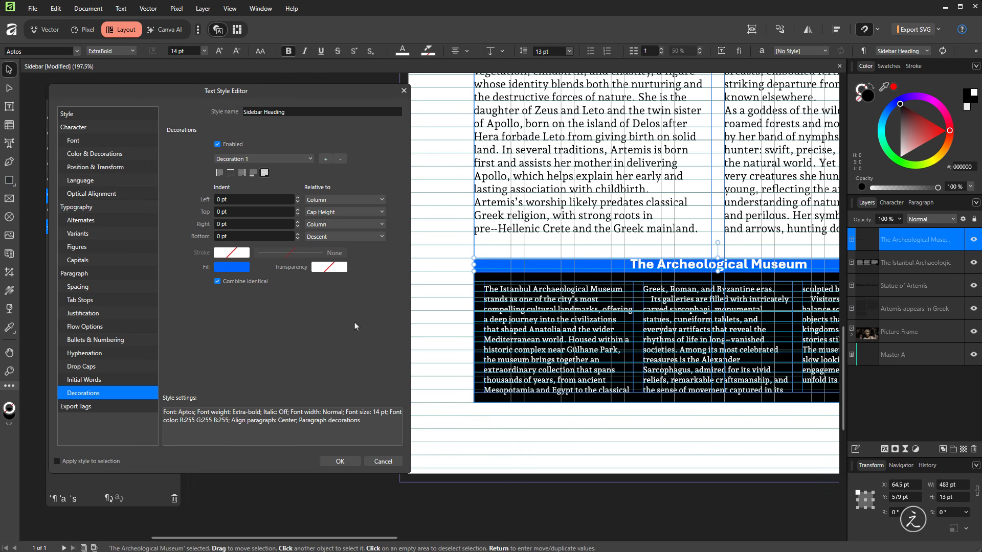
pyautogui.click(357, 214)
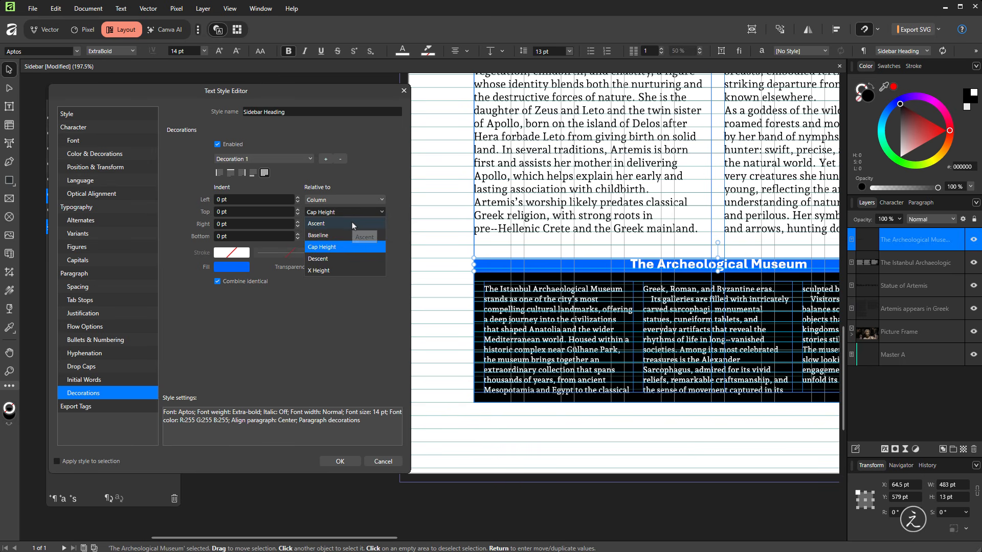
pyautogui.click(352, 223)
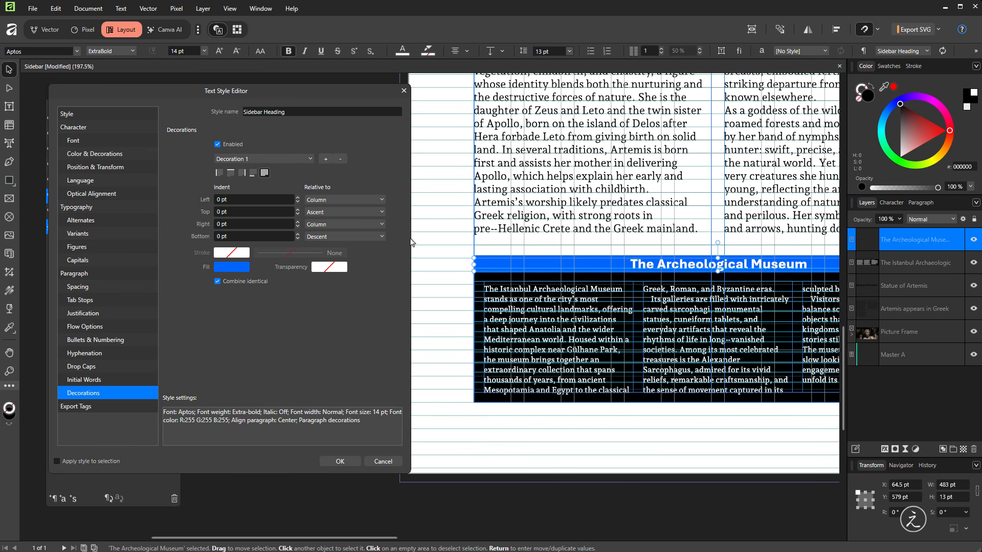
# - Add a stroke along the decoration's top edge and set its width to 3 pt
pyautogui.click(231, 173)
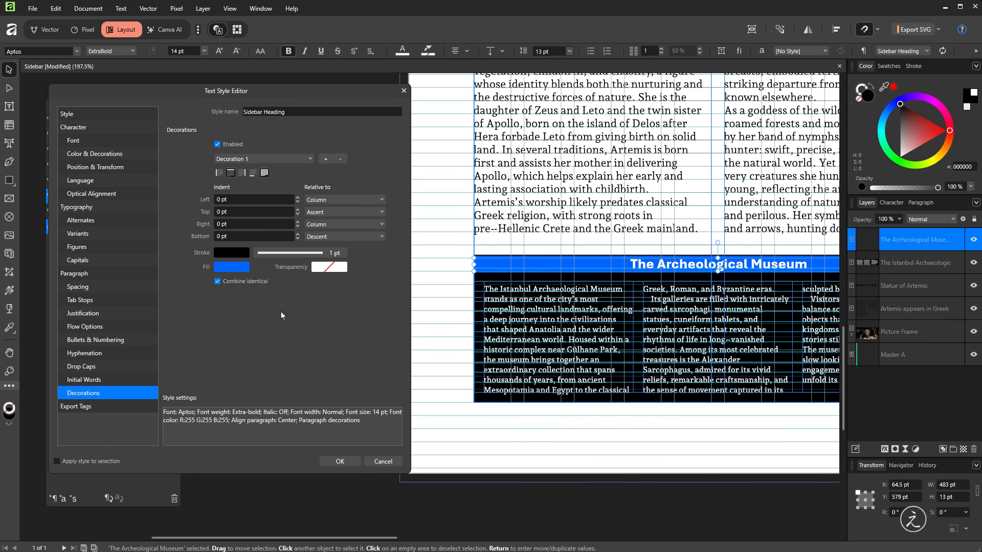
pyautogui.click(335, 254)
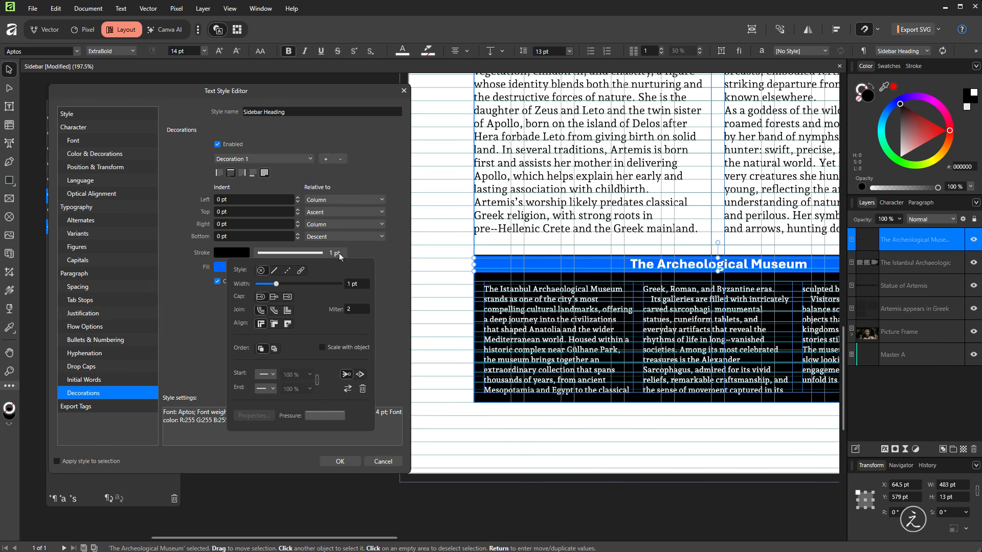
pyautogui.click(361, 288)
pyautogui.write('3')
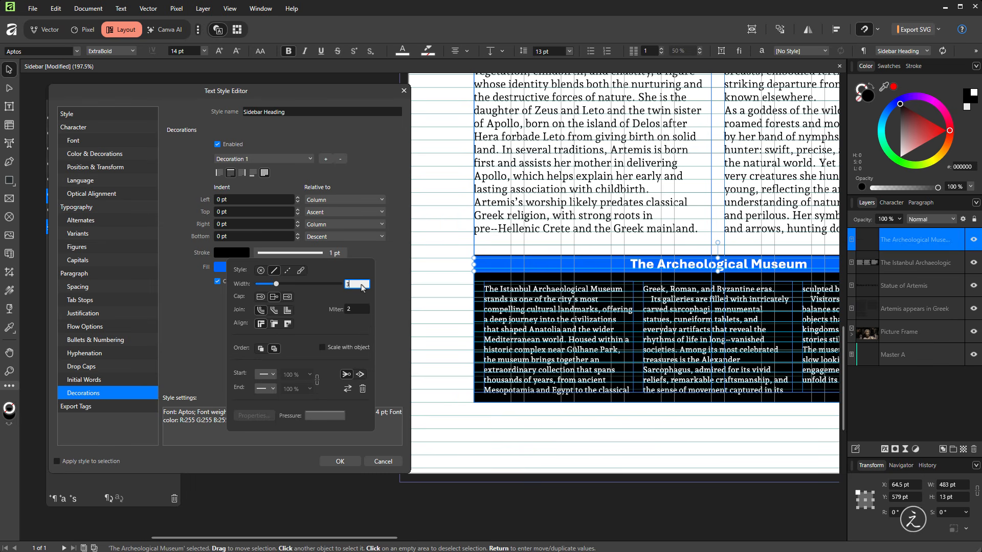
pyautogui.press('Return')
# - Set the color of the decoration's top stroke to red
pyautogui.click(241, 256)
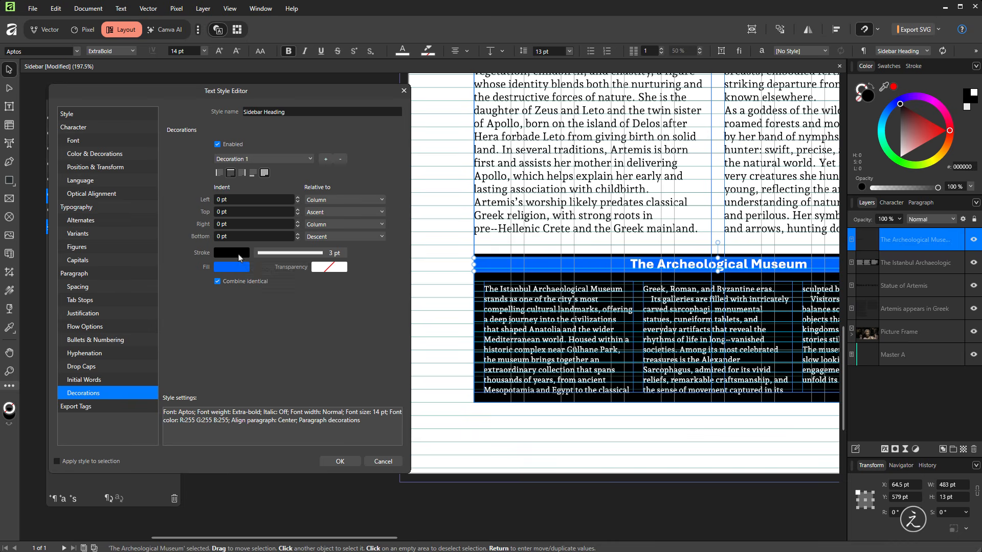
pyautogui.click(240, 256)
pyautogui.moveTo(273, 301); pyautogui.dragTo(285, 297)
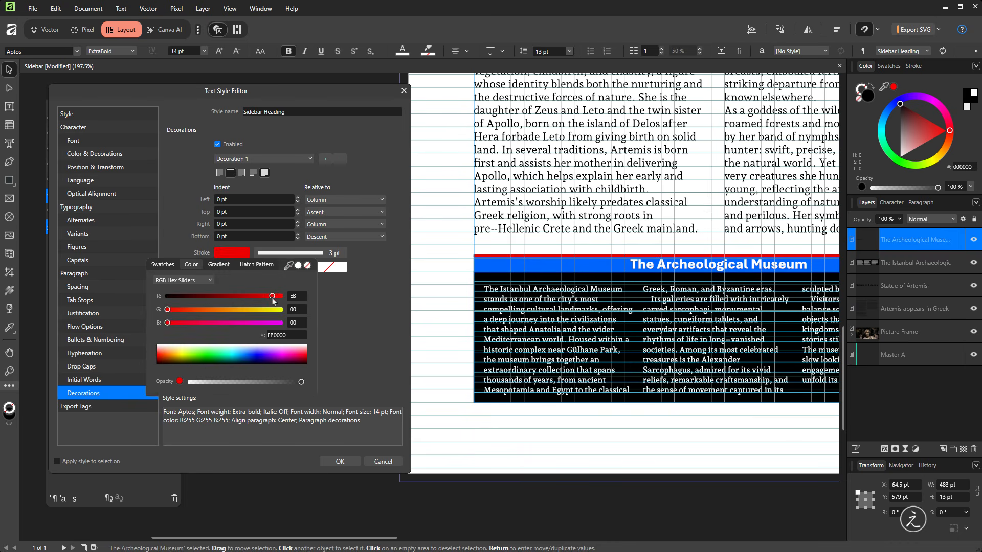
pyautogui.click(379, 309)
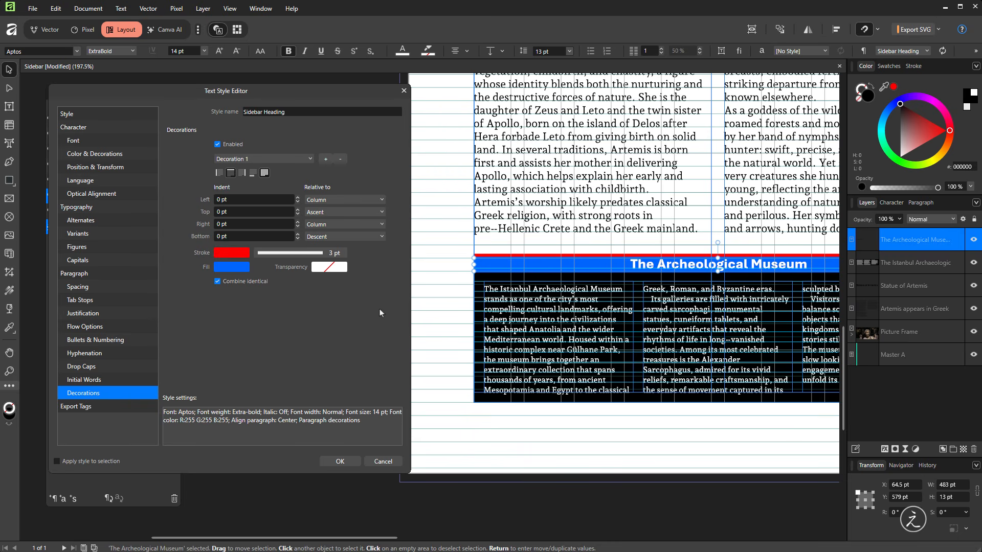
# - Set the decoration's top indent to -2 pt and save the Sidebar Heading style
pyautogui.click(297, 214)
pyautogui.click(298, 214)
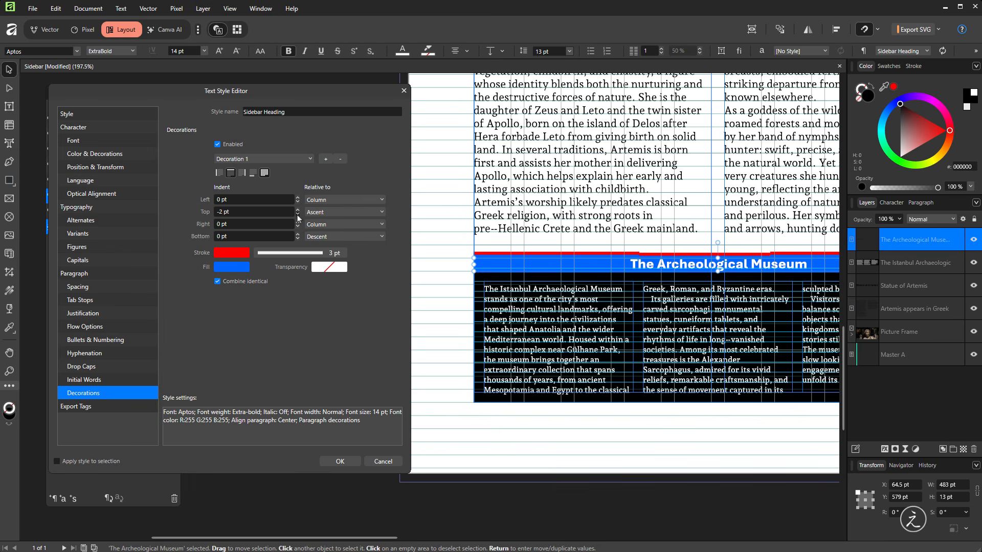
pyautogui.click(346, 462)
# - Deselect the heading and preview the finished sidebar without grids, guides and frame outlines
pyautogui.click(321, 315)
pyautogui.press('space')
pyautogui.moveTo(583, 200); pyautogui.dragTo(350, 232)
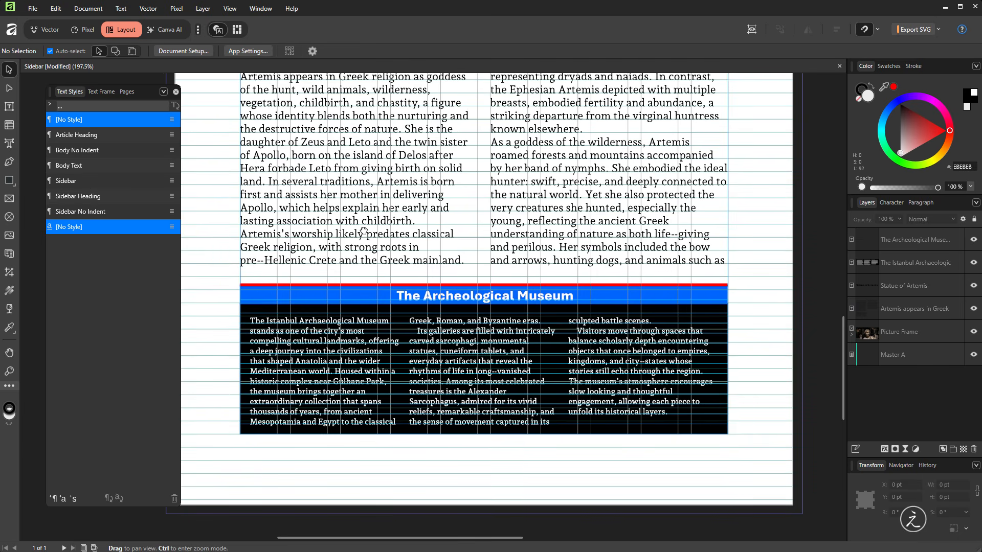
pyautogui.click(756, 34)
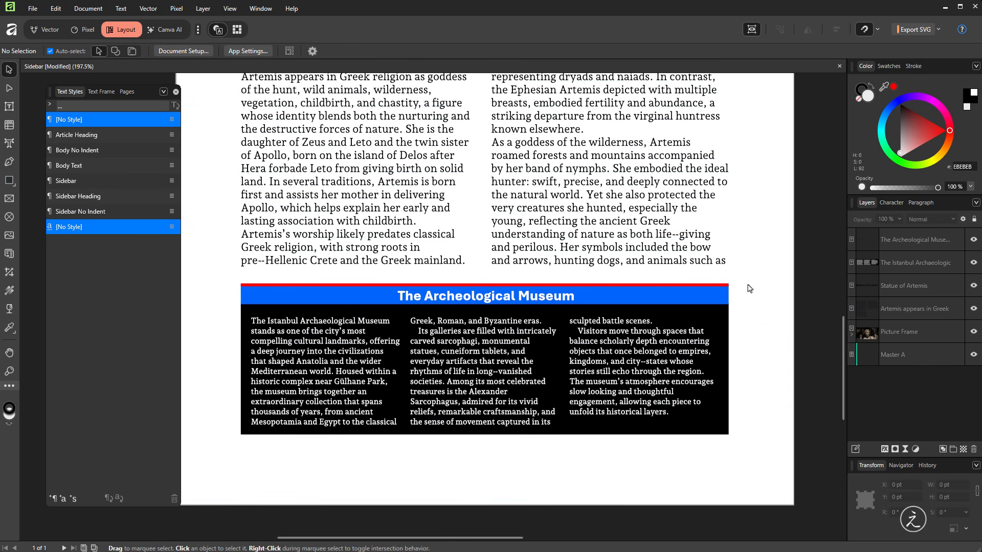